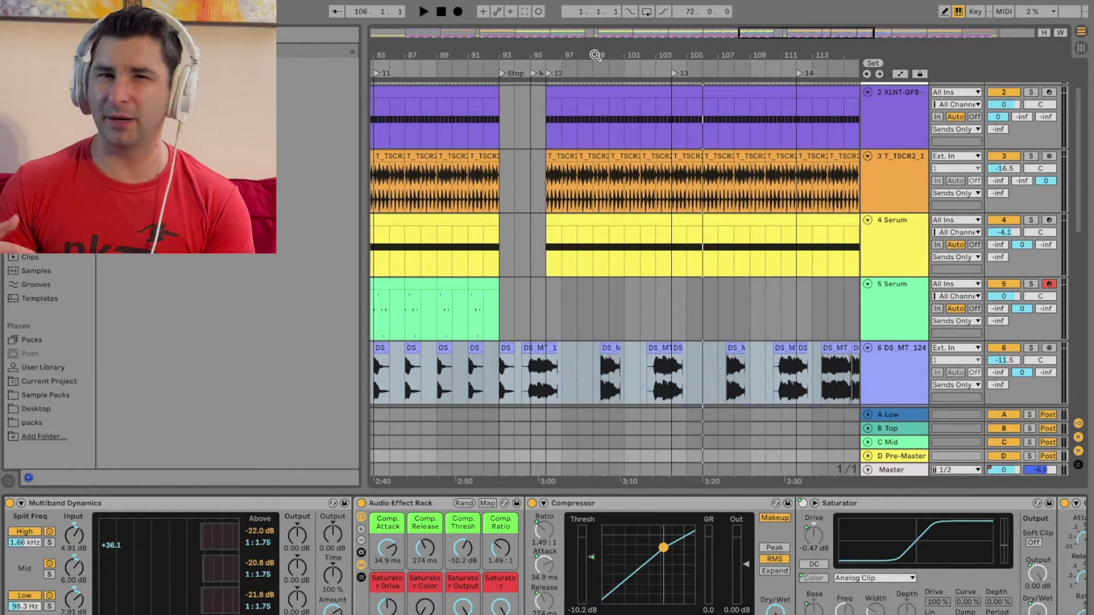
Step: Play the arrangement from around bar 95 to about bar 103 and stop playback
key("space")
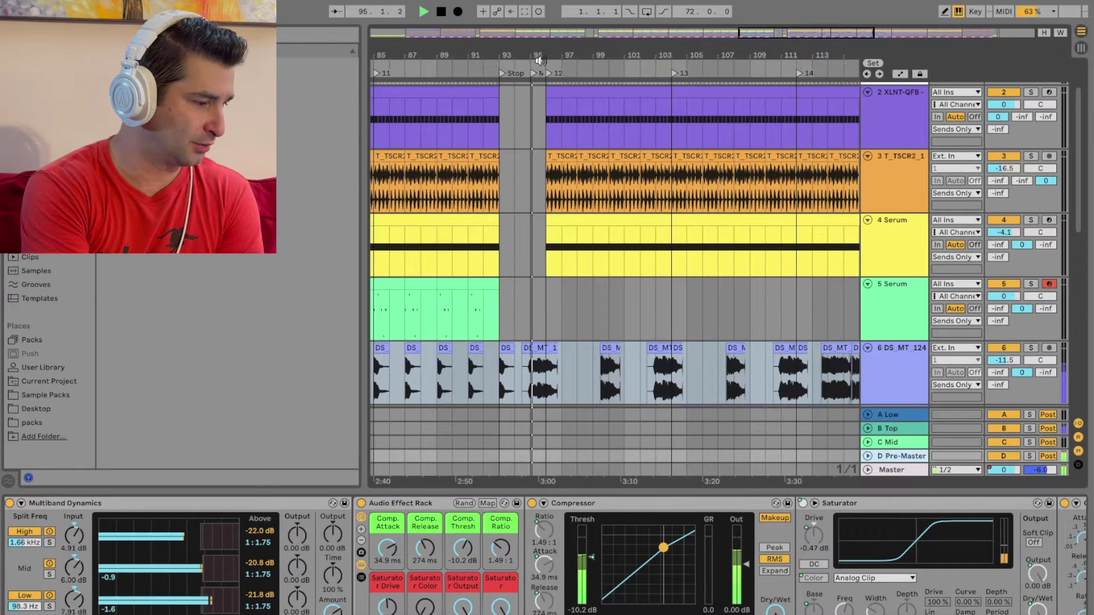
left_click_drag(593, 59, 527, 60)
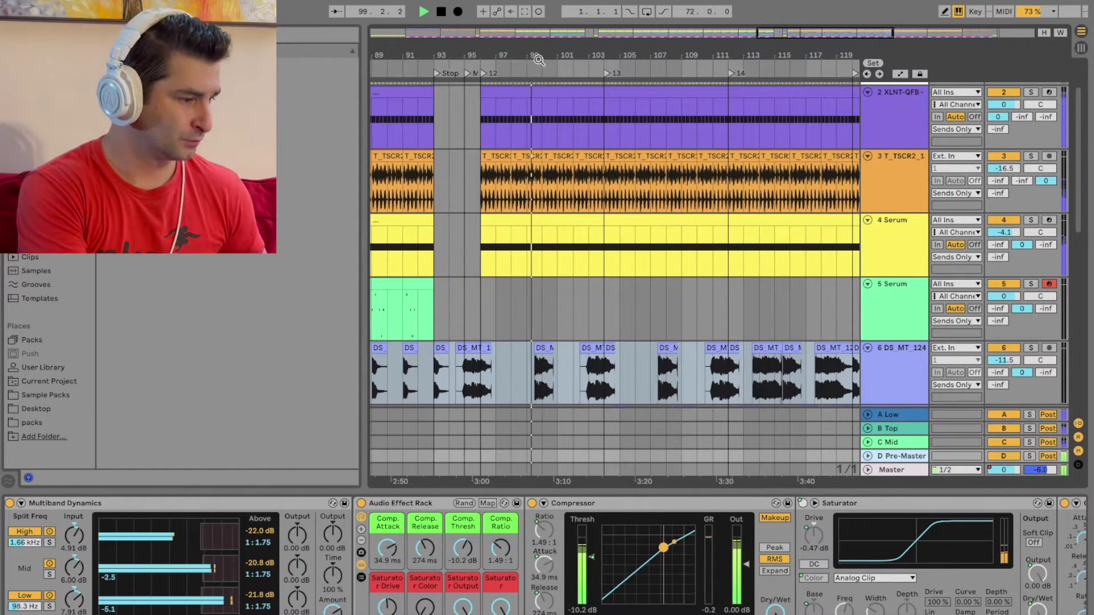
scroll(603, 132, "up", 2)
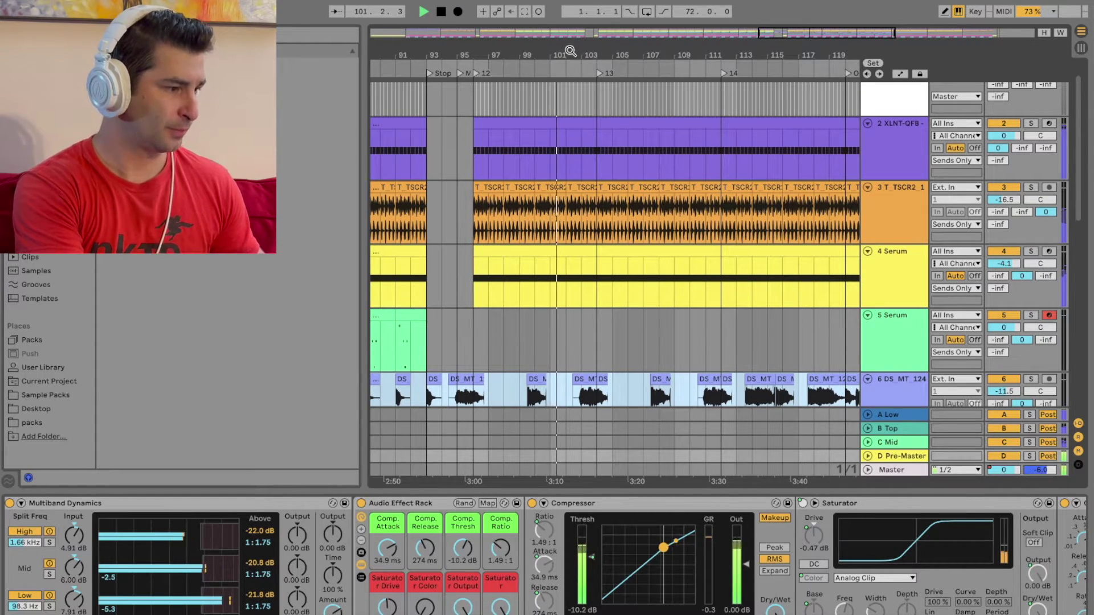
scroll(581, 132, "down", 4)
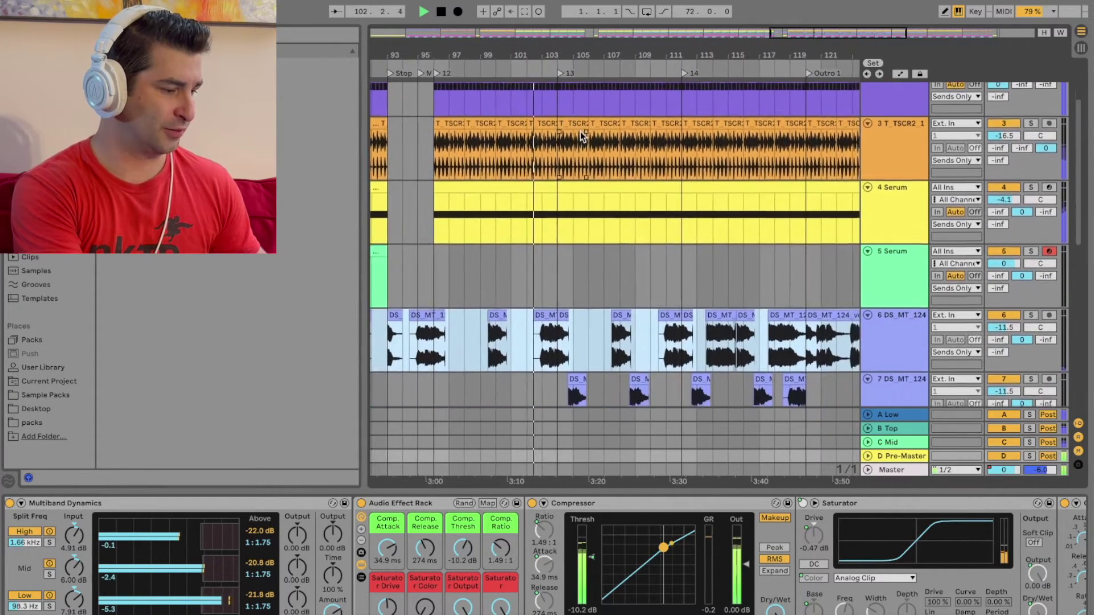
scroll(580, 132, "up", 2)
scroll(581, 132, "left", 3)
key("space")
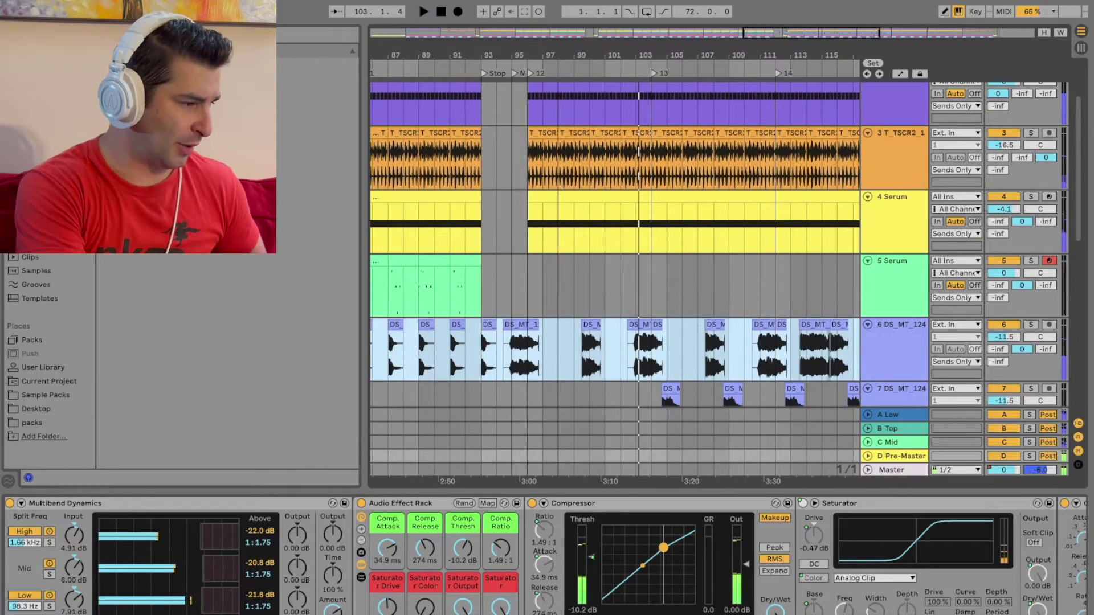
Step: Audition the Bass clip at bar 25 on track 11 Serum in solo, and unsolo the track
left_click_drag(559, 52, 684, 52)
left_click_drag(442, 55, 437, 154)
scroll(692, 223, "down", 15)
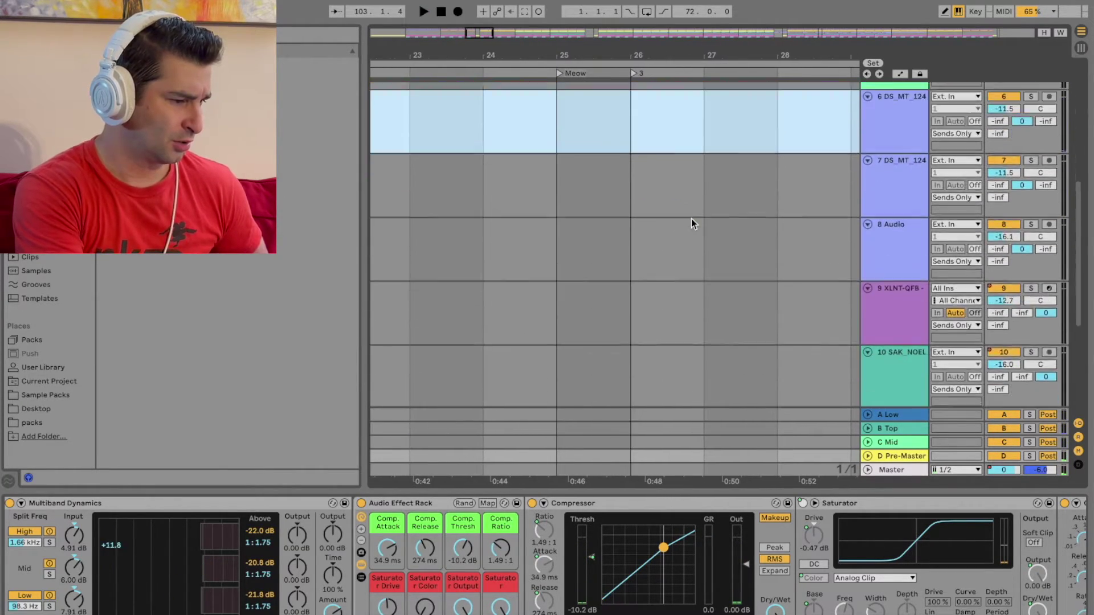
scroll(692, 223, "left", 3)
scroll(692, 217, "down", 2)
scroll(692, 218, "right", 1)
left_click(915, 250)
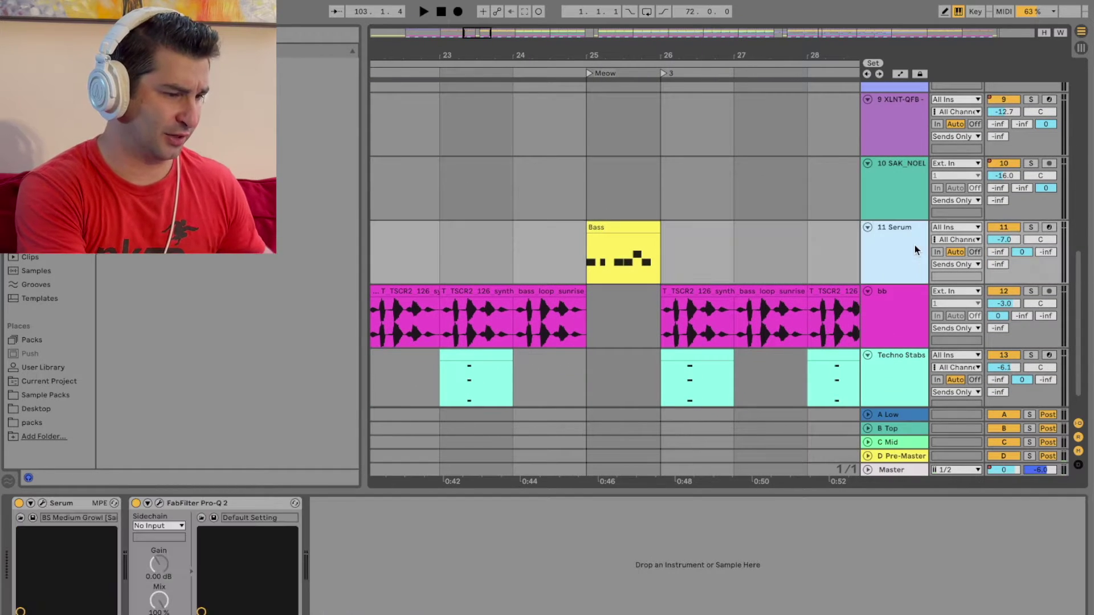
left_click(1030, 227)
left_click(560, 73)
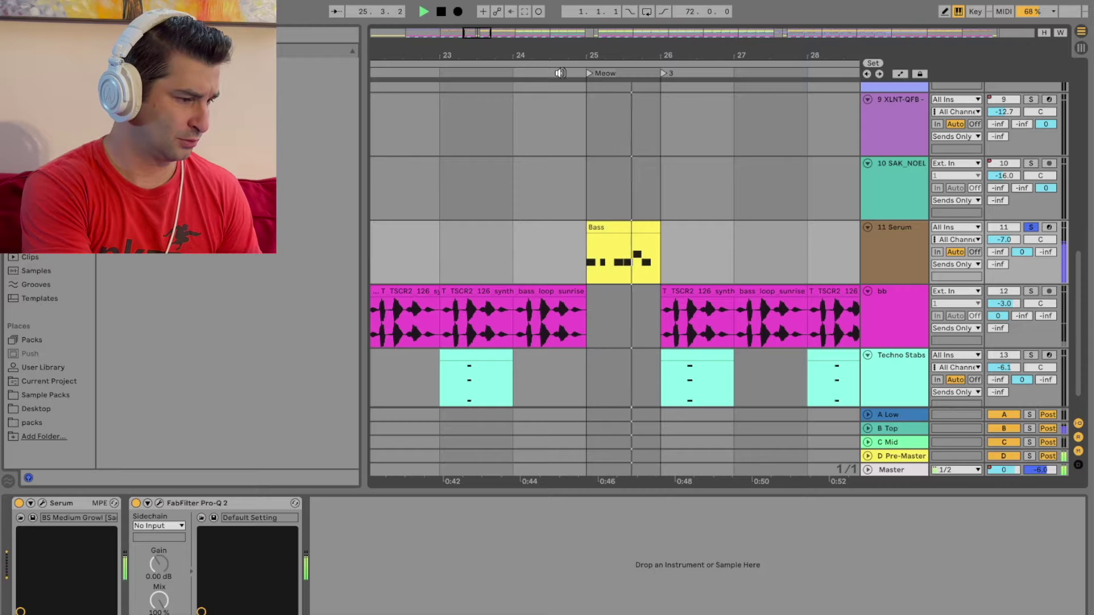
key("space")
mouse_move(621, 52)
left_mouse_down()
mouse_move(621, 66)
mouse_move(608, 66)
left_mouse_up()
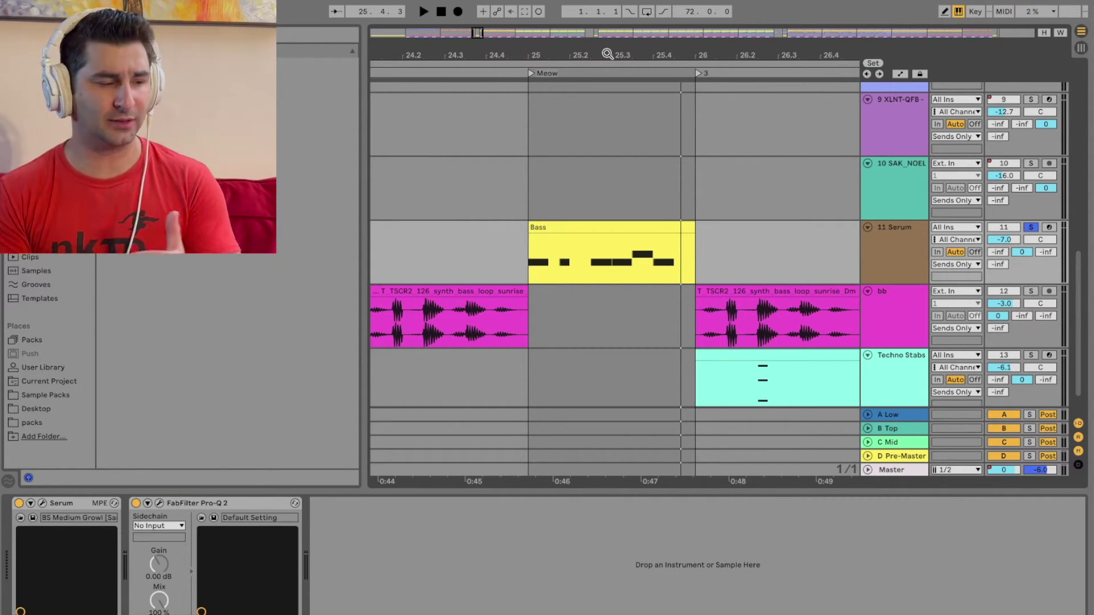
left_click(1030, 227)
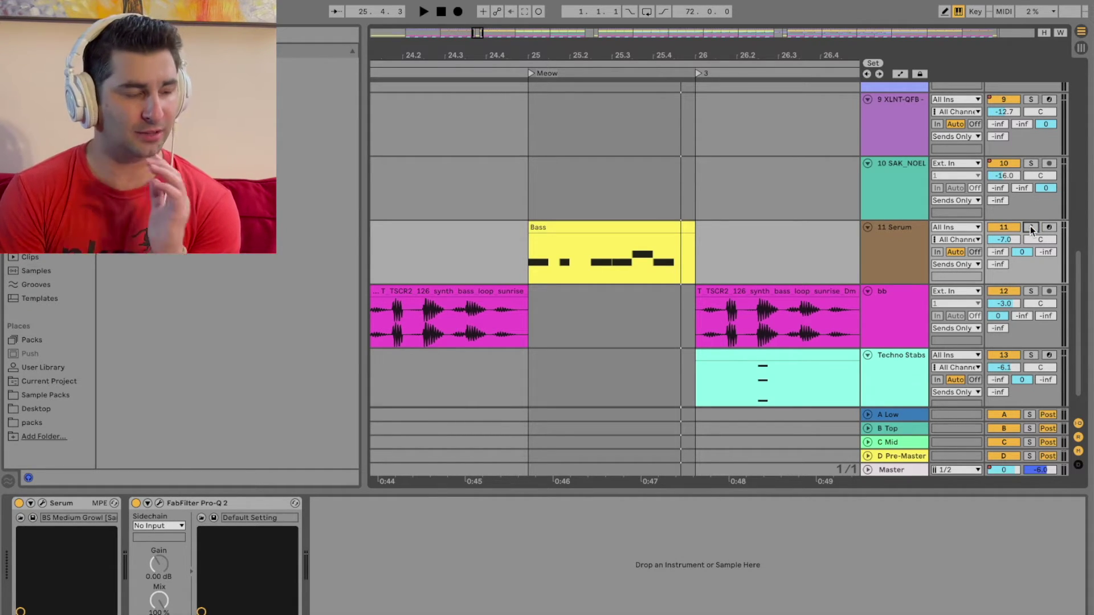
Step: Duplicate track 11 Serum together with its Bass clips
left_click(907, 257)
right_click(907, 256)
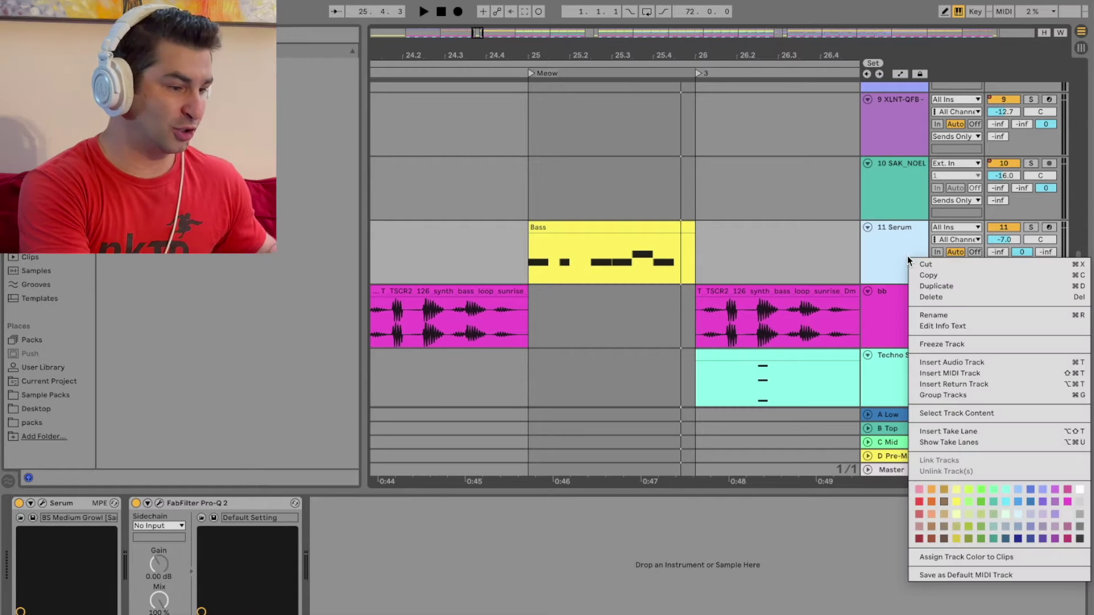
left_click(936, 286)
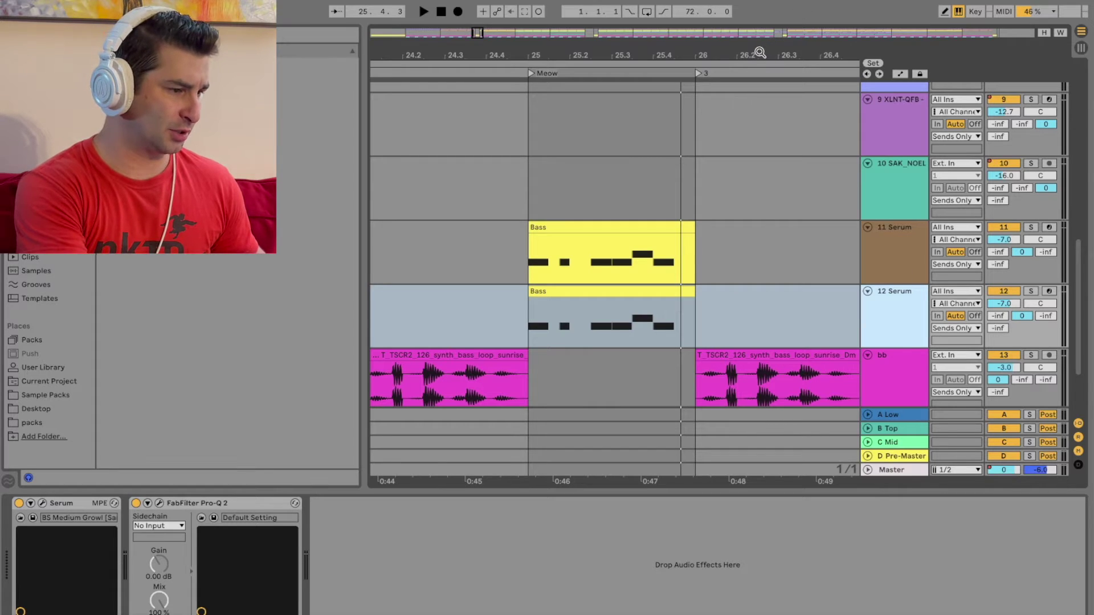
Step: Delete the Bass clips on the duplicated track 12 Serum, keeping only the one at bar 25
left_click_drag(759, 53, 759, 5)
left_click(384, 297)
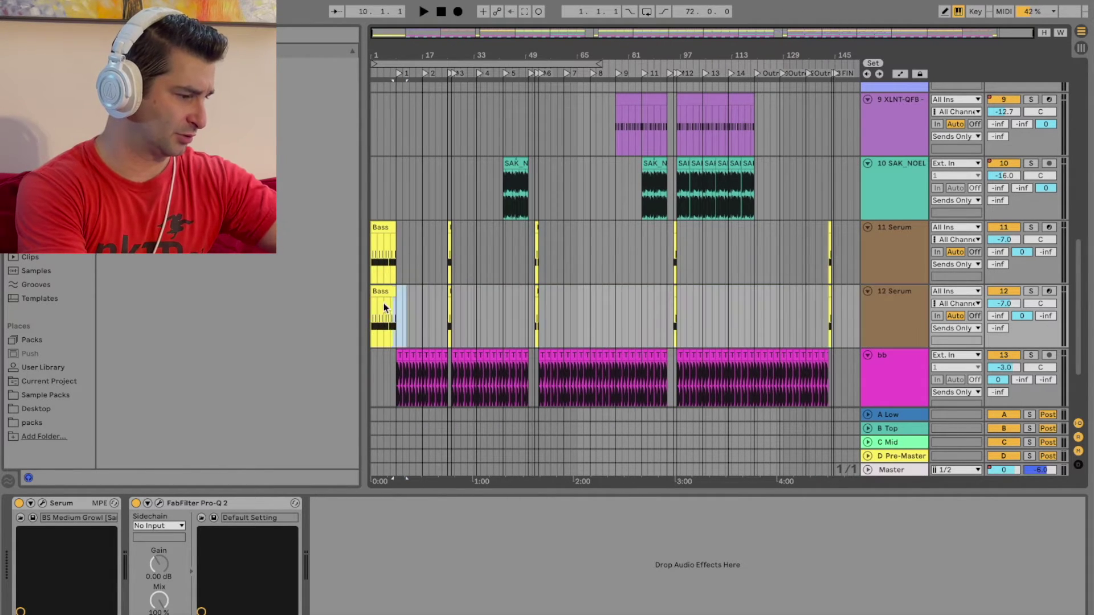
key("Delete")
left_click(515, 302)
left_click_drag(515, 306, 844, 297)
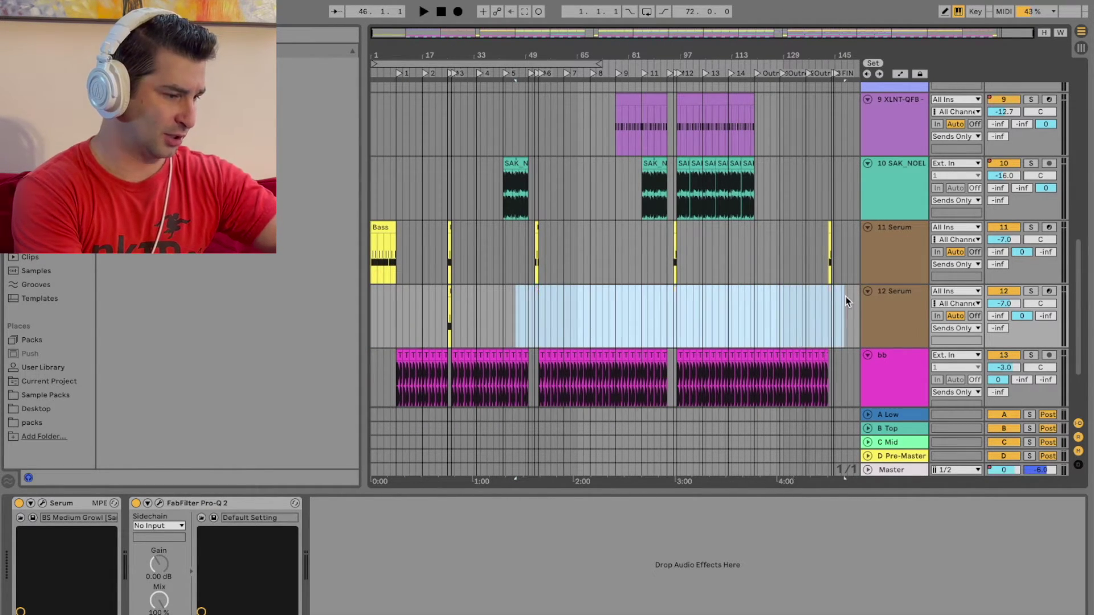
Step: Freeze the duplicated track 12 Serum and flatten it to audio
left_click_drag(443, 55, 442, 108)
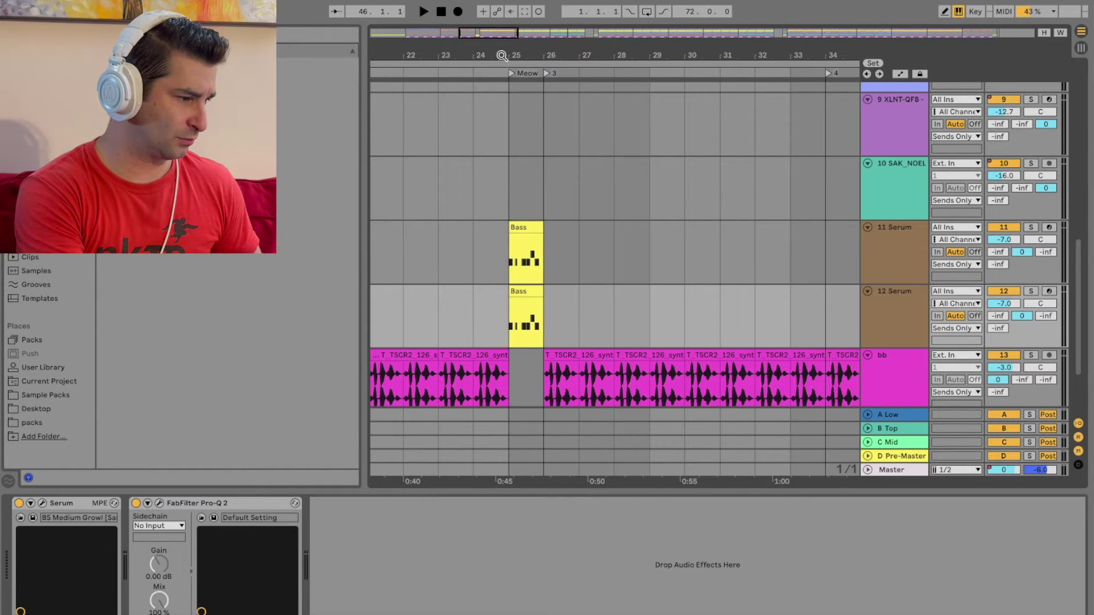
left_click_drag(503, 56, 503, 104)
right_click(882, 310)
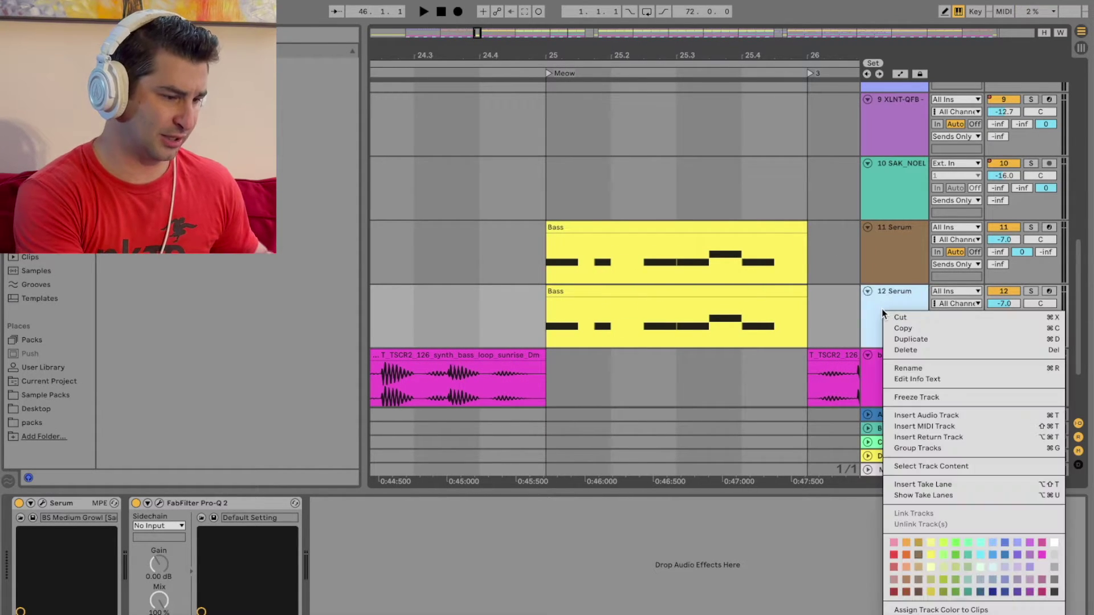
left_click(931, 398)
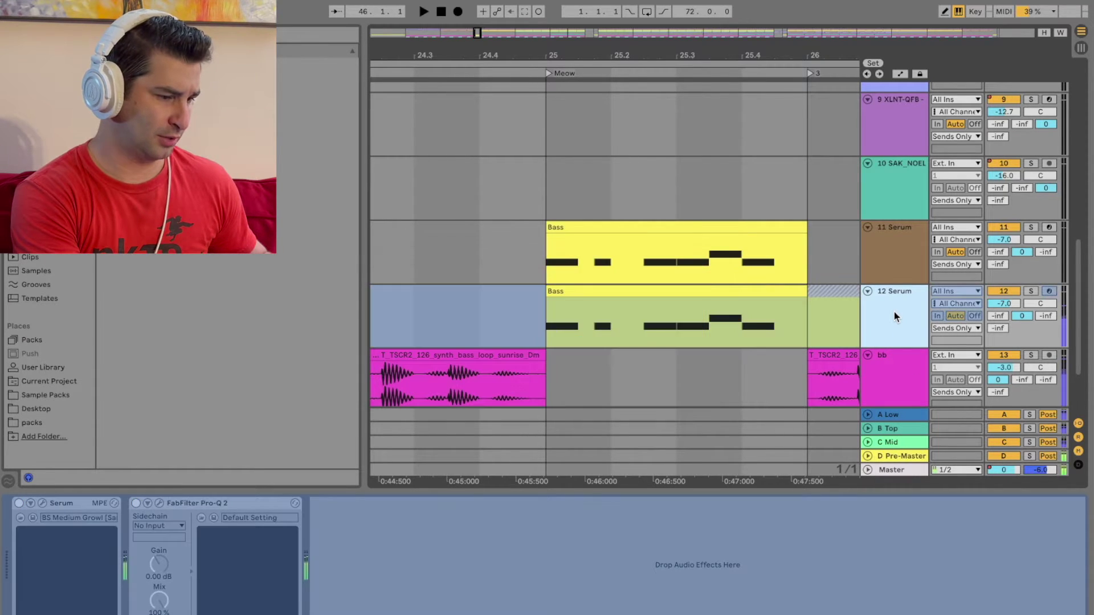
right_click(894, 312)
left_click(935, 405)
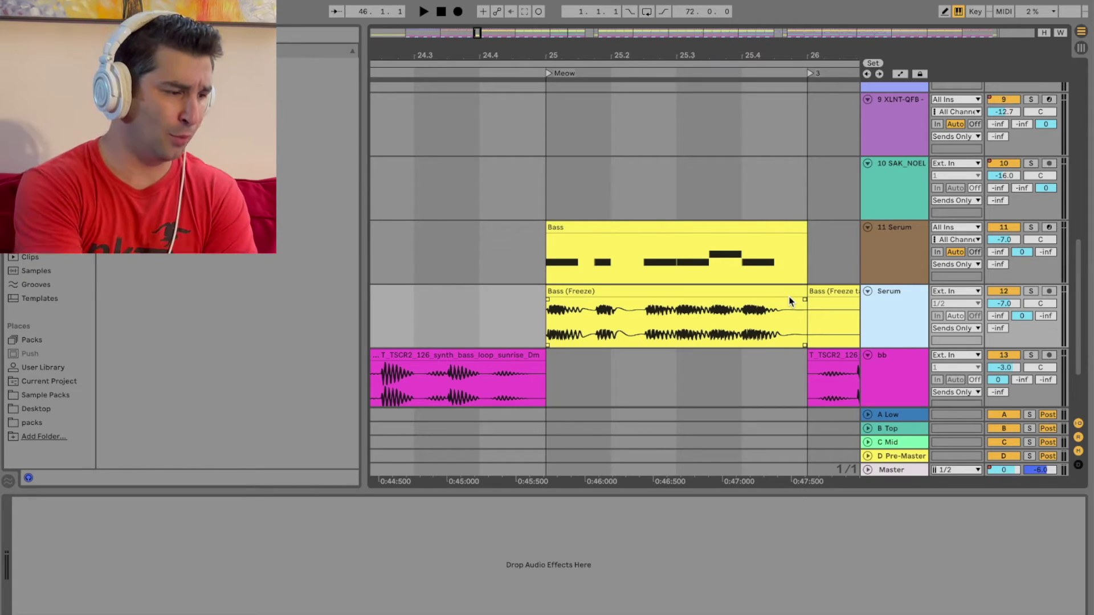
Step: Mute track 11 Serum and add a fade-in to the flattened Bass clip ending just past 25.3
left_click(886, 271)
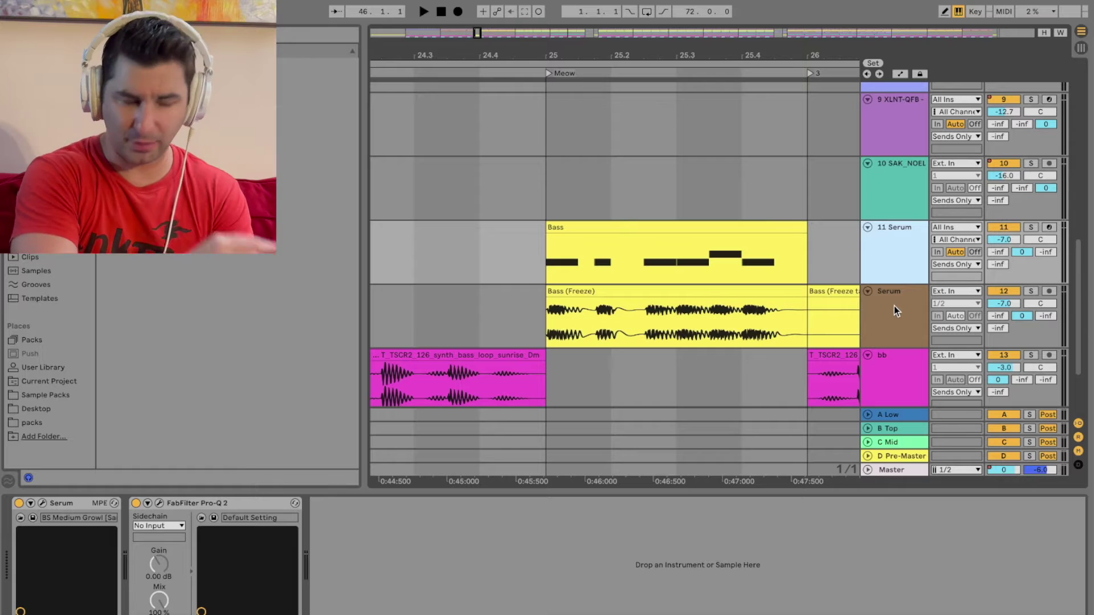
left_click(996, 228)
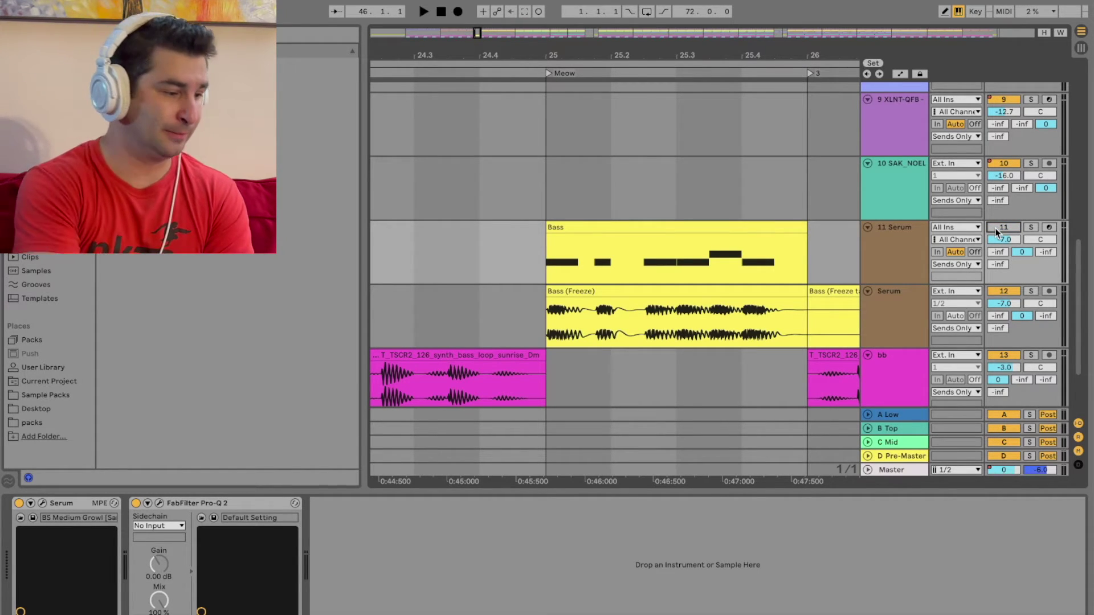
left_click_drag(549, 306, 688, 299)
Step: Solo the flattened Serum track and audition the faded-in Bass clip from just before bar 25
left_click(1030, 292)
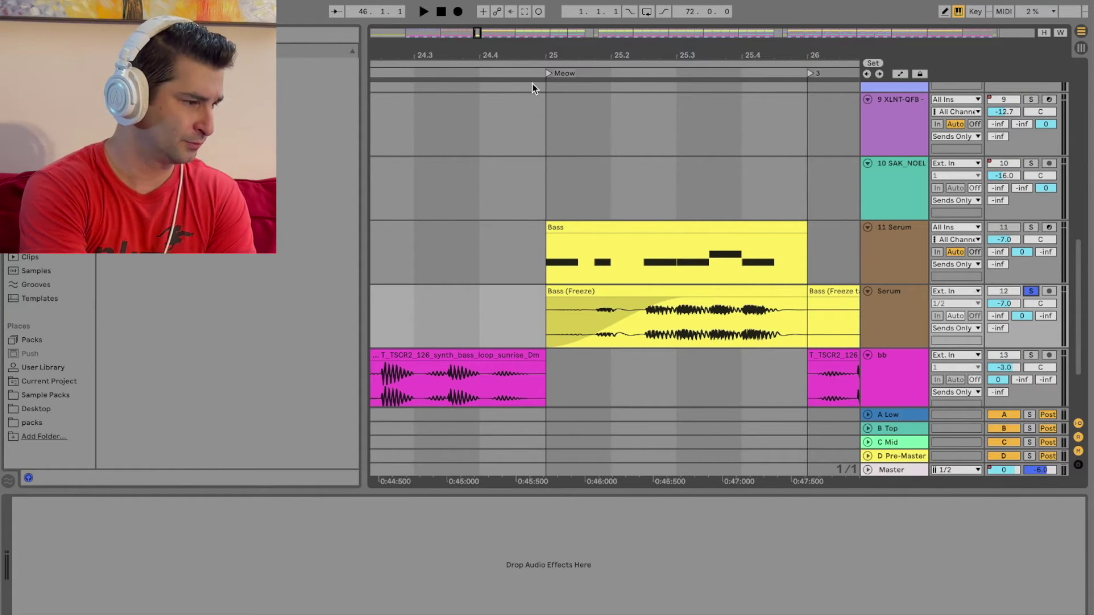
left_click(511, 73)
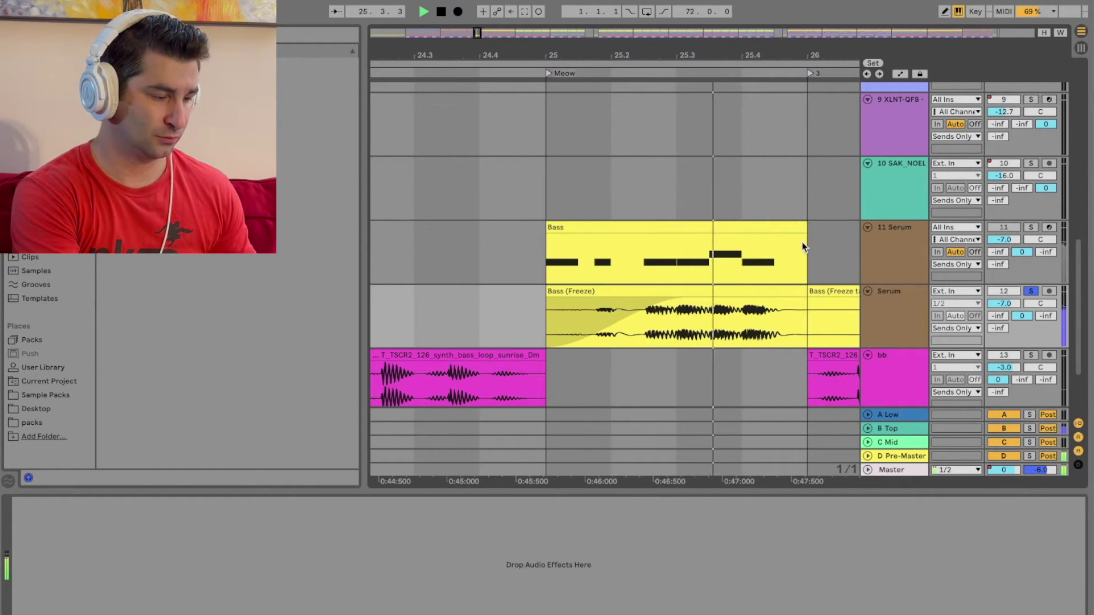
key("space")
Step: Replace the flattened clip's fade-in with a fade-out starting shortly before 25.3, and audition it
left_click_drag(684, 302, 526, 294)
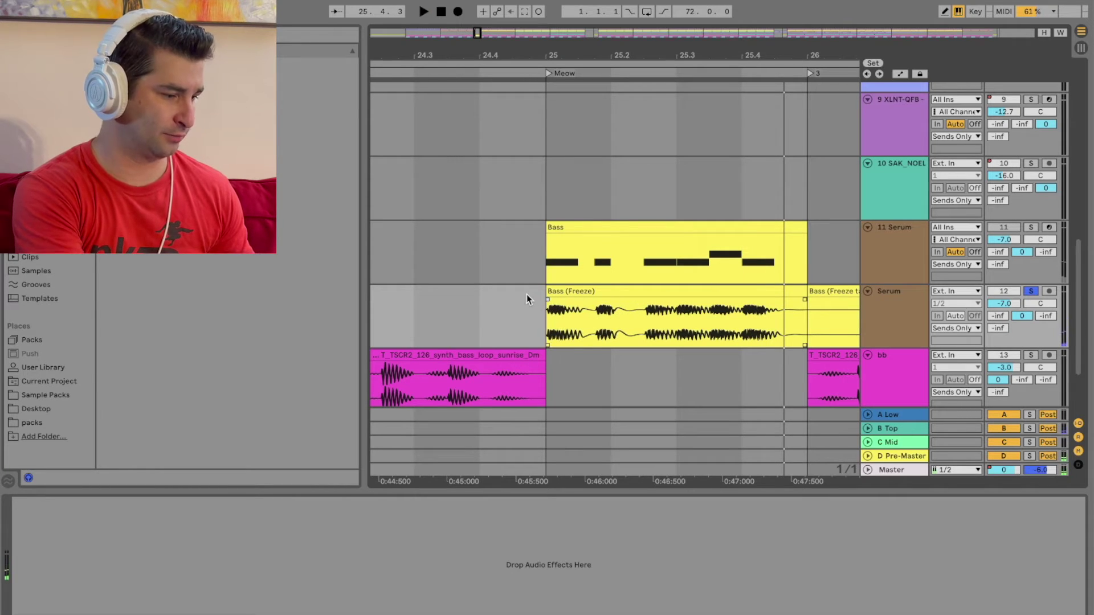
left_click_drag(804, 299, 659, 308)
left_click(525, 78)
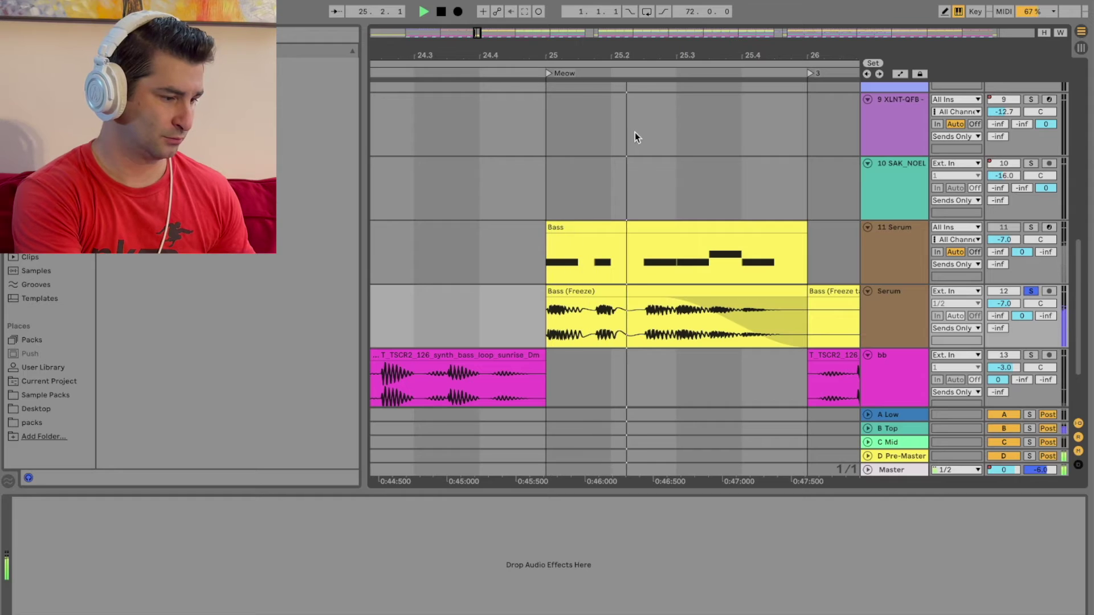
key("space")
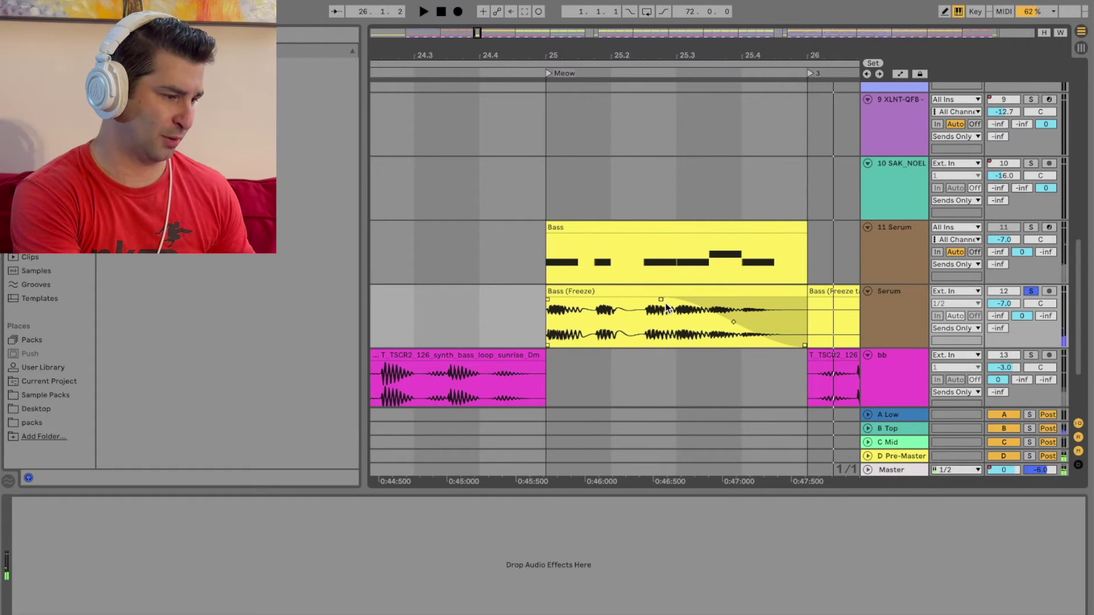
Step: Extend the flattened clip's fade-out back to the clip's start at bar 25 and audition it
left_click_drag(661, 299, 540, 298)
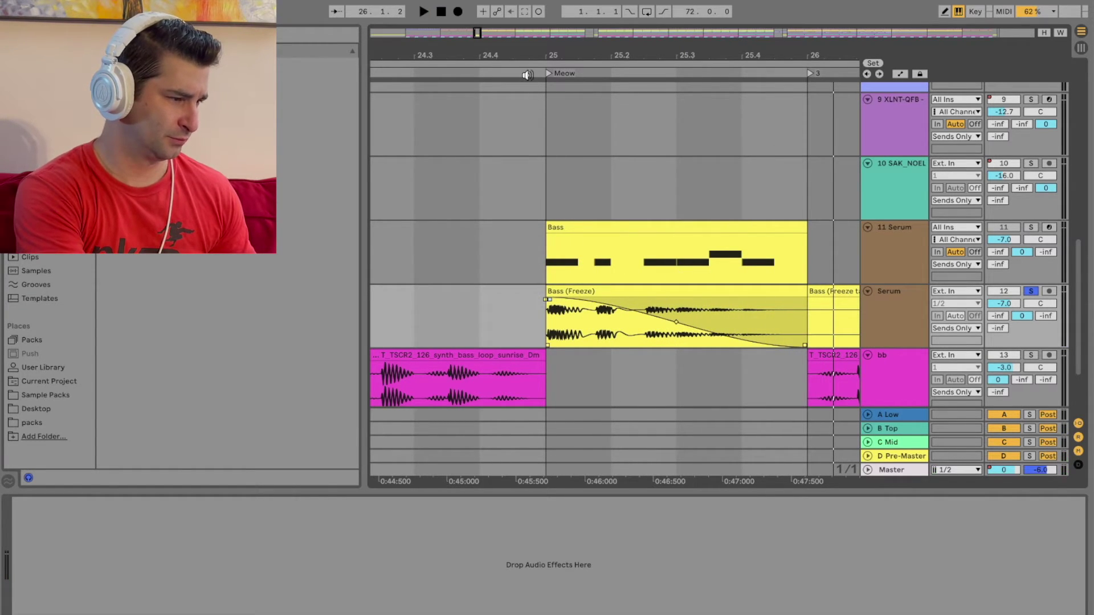
left_click(525, 74)
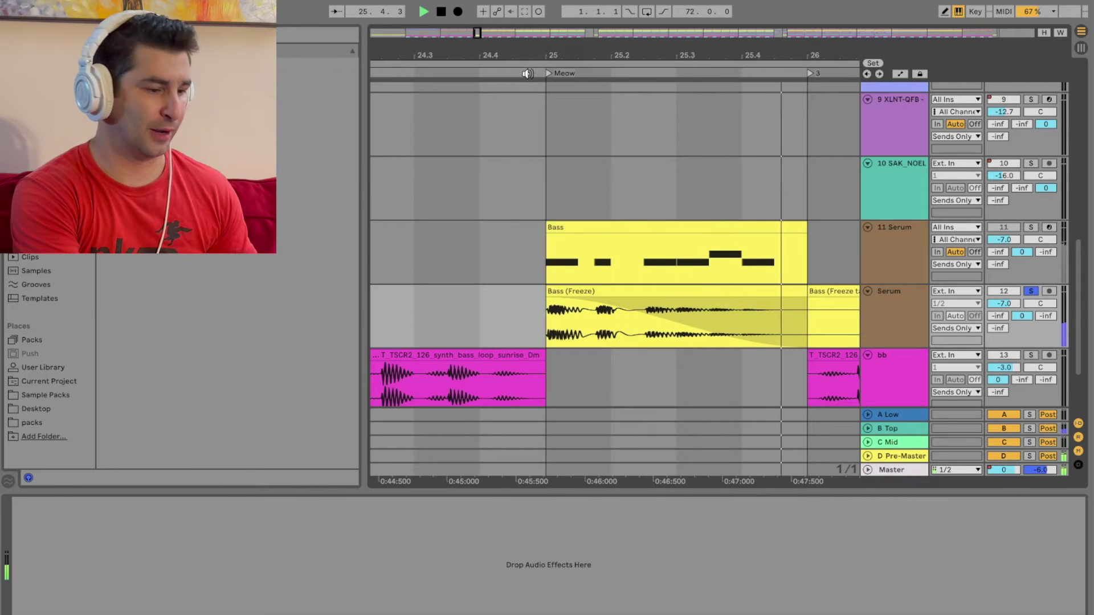
key("space")
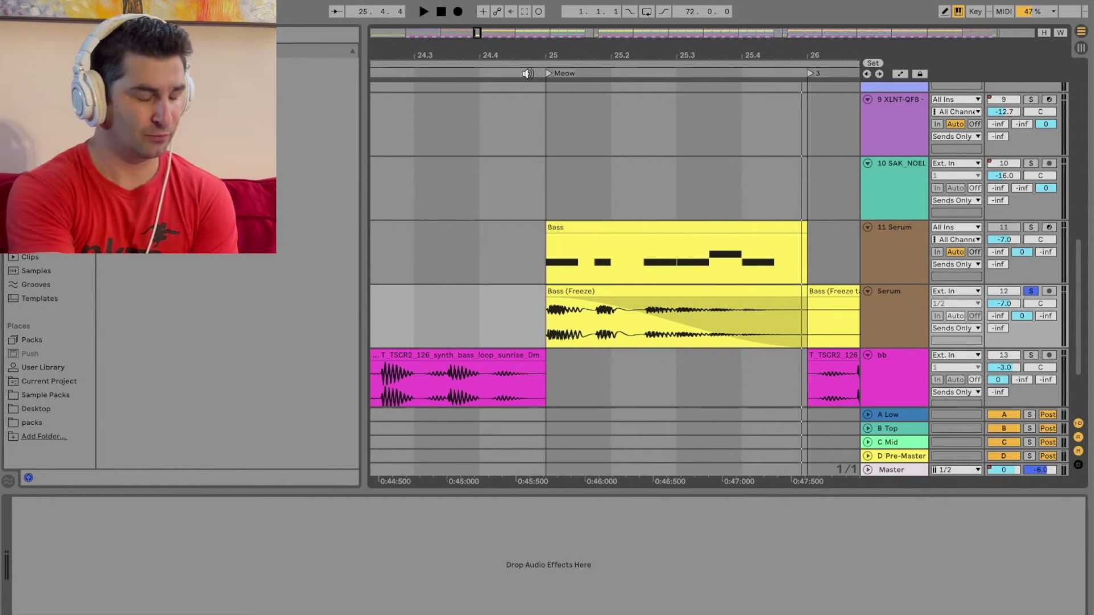
Step: Delete the flattened Serum track and unmute track 11 Serum
left_click(902, 332)
key("Delete")
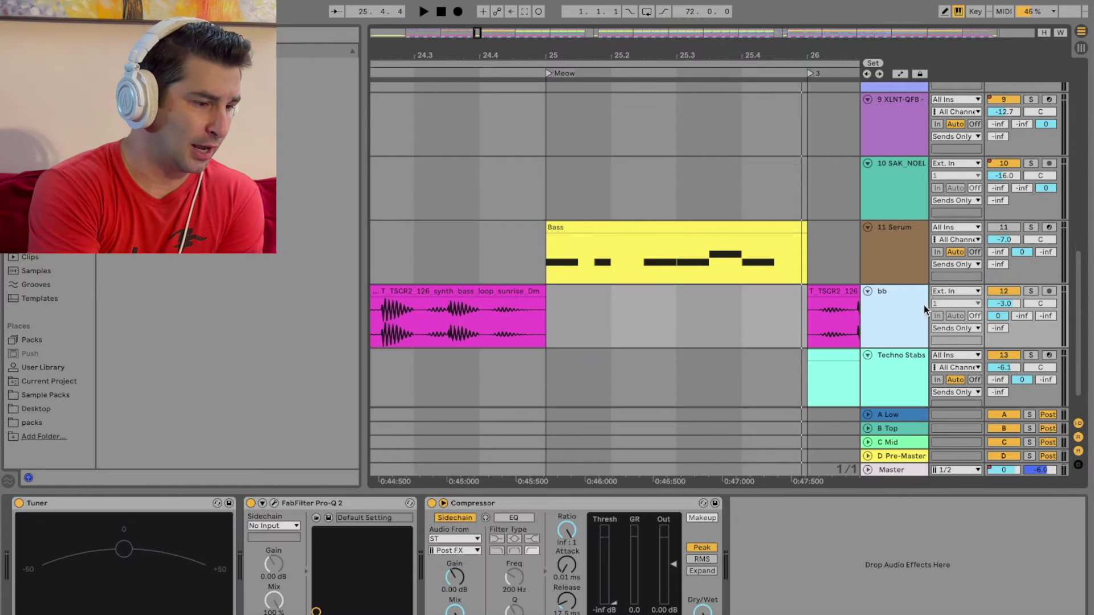
left_click(1004, 227)
left_click(1004, 227)
Step: Add a Utility audio effect after FabFilter Pro-Q 2 on track 11 Serum
left_click(886, 254)
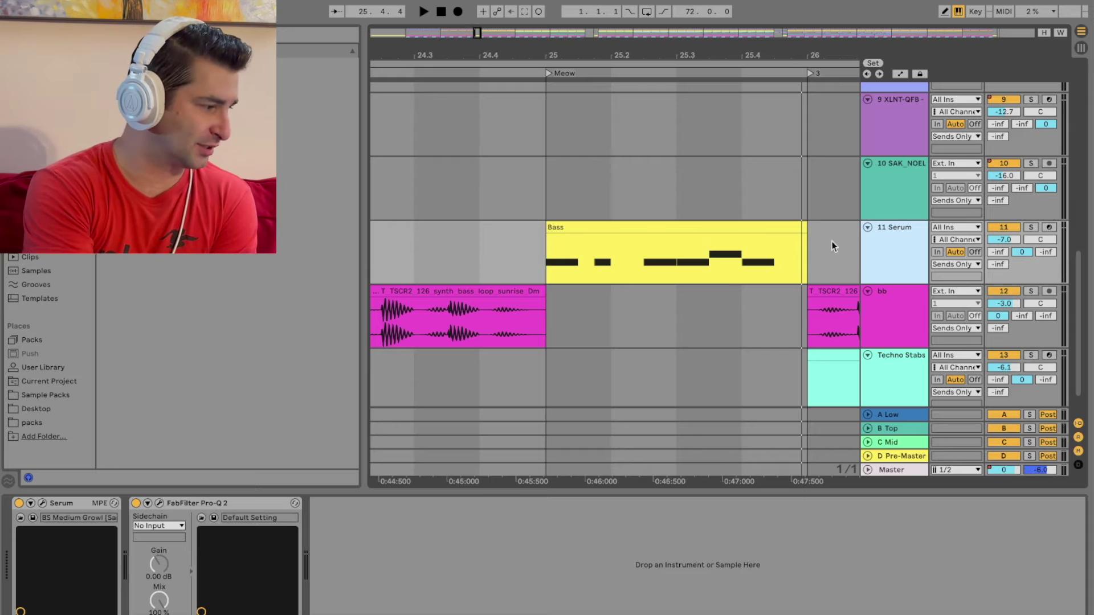
left_click(43, 201)
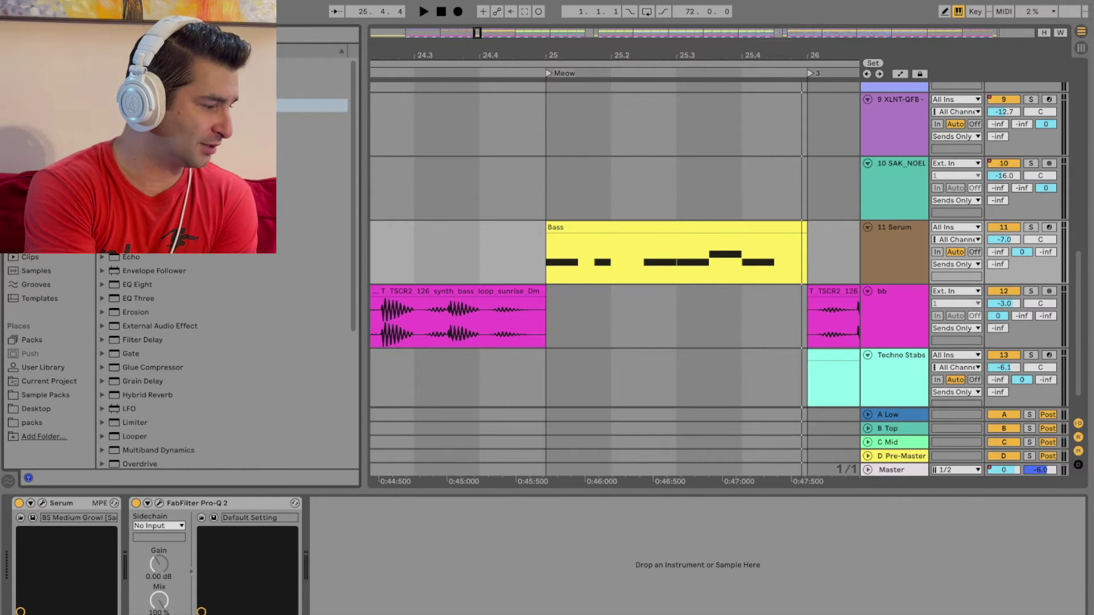
scroll(160, 383, "down", 6)
double_click(147, 433)
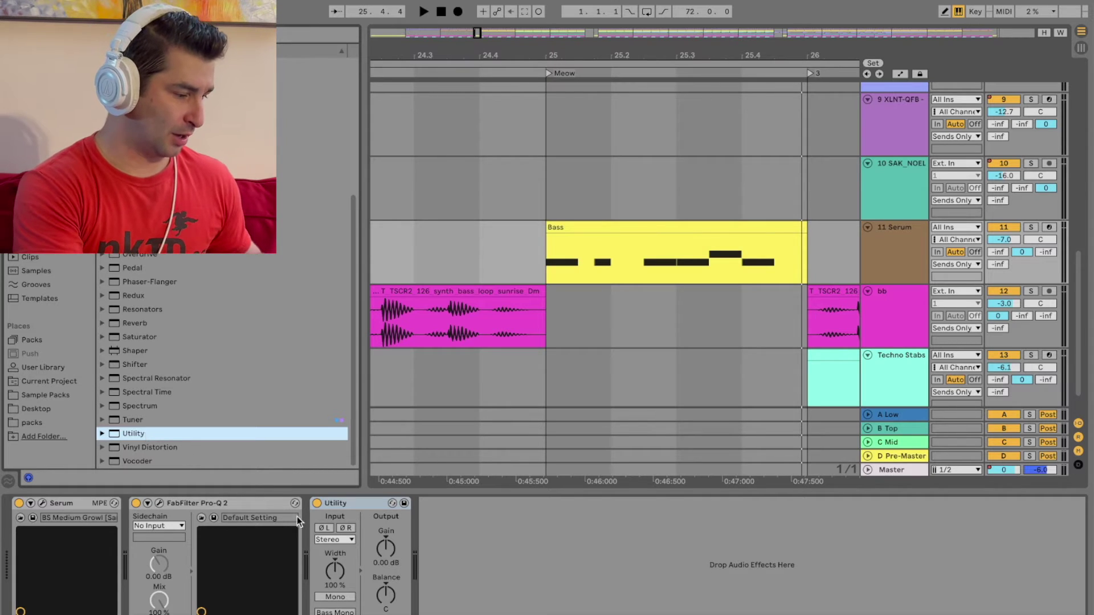
Step: Automate the Utility's Gain on track 11 Serum, rising from -inf dB at bar 25 to about 25.6 dB just past 25.4
right_click(386, 550)
left_click(422, 558)
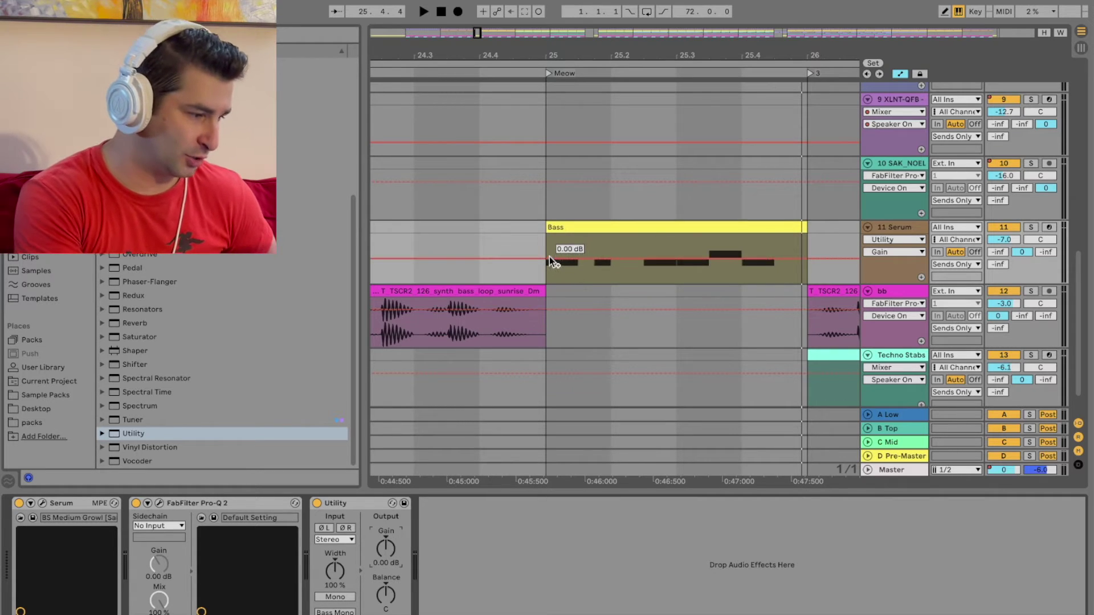
left_click_drag(546, 258, 776, 240)
Step: Solo track 11 Serum and audition the gain-automated Bass clip from just before bar 25
left_click(519, 70)
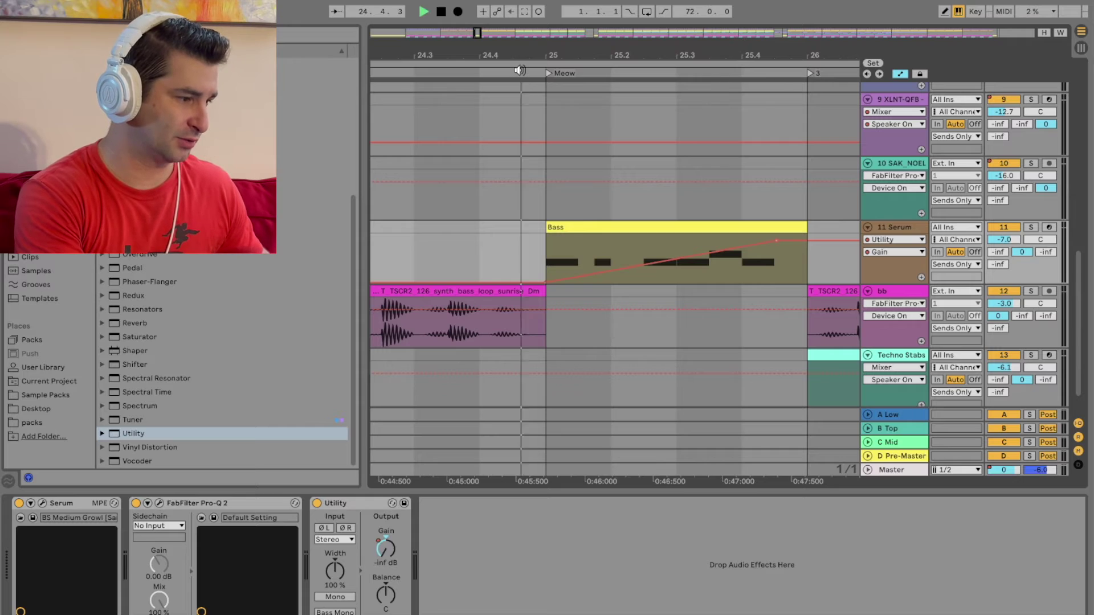
key("space")
left_click(1031, 228)
left_click(511, 70)
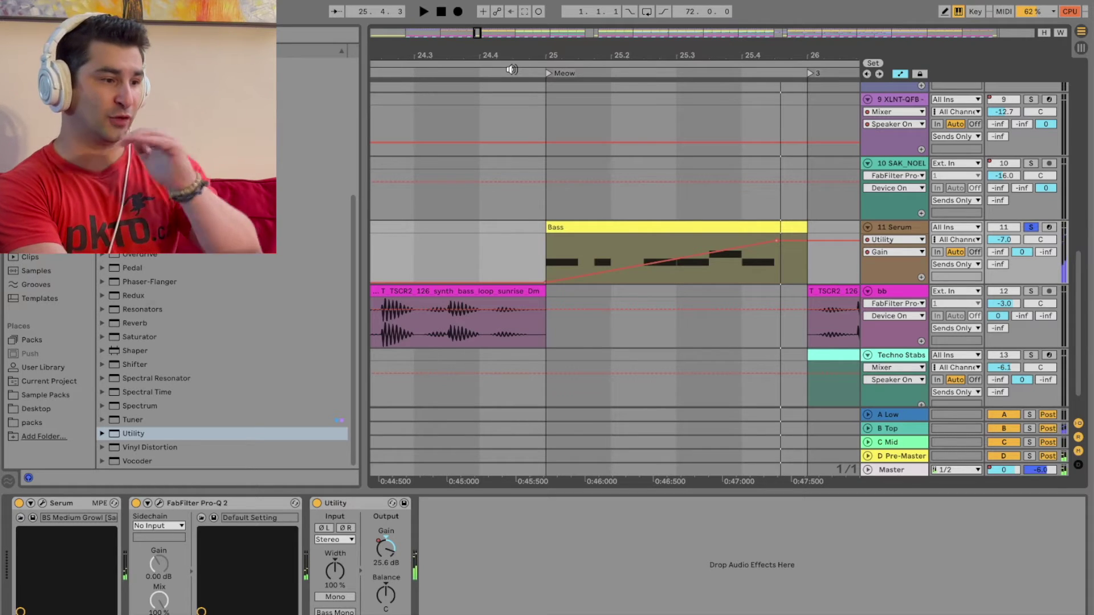
Step: Bend the Utility Gain ramp over the Bass clip into a curve that stays low and rises steeply near its end, and audition it
mouse_move(699, 259)
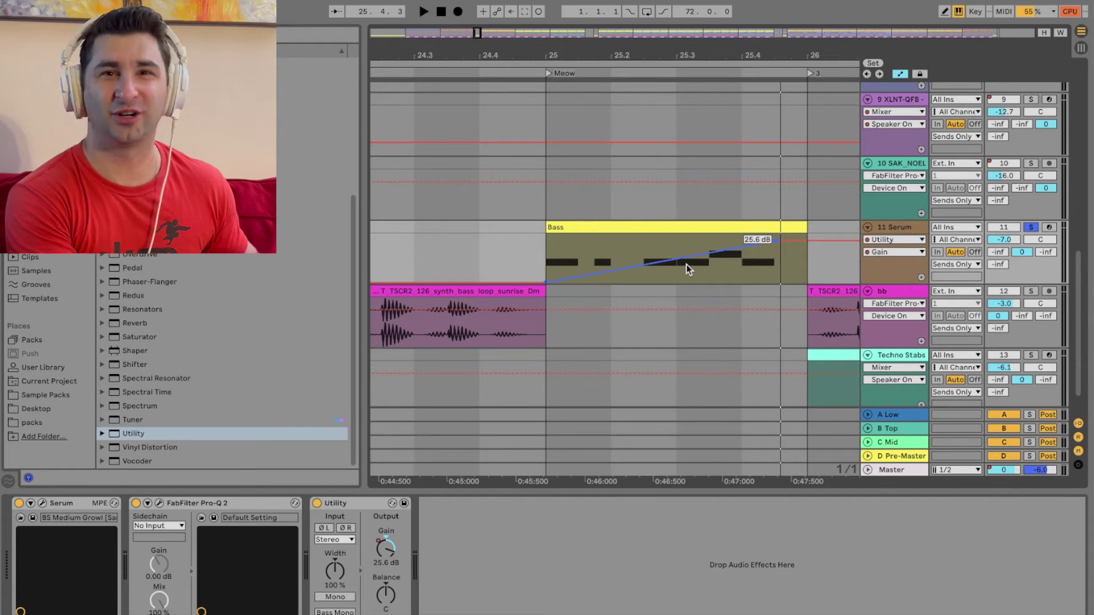
right_click(686, 265)
key("Escape")
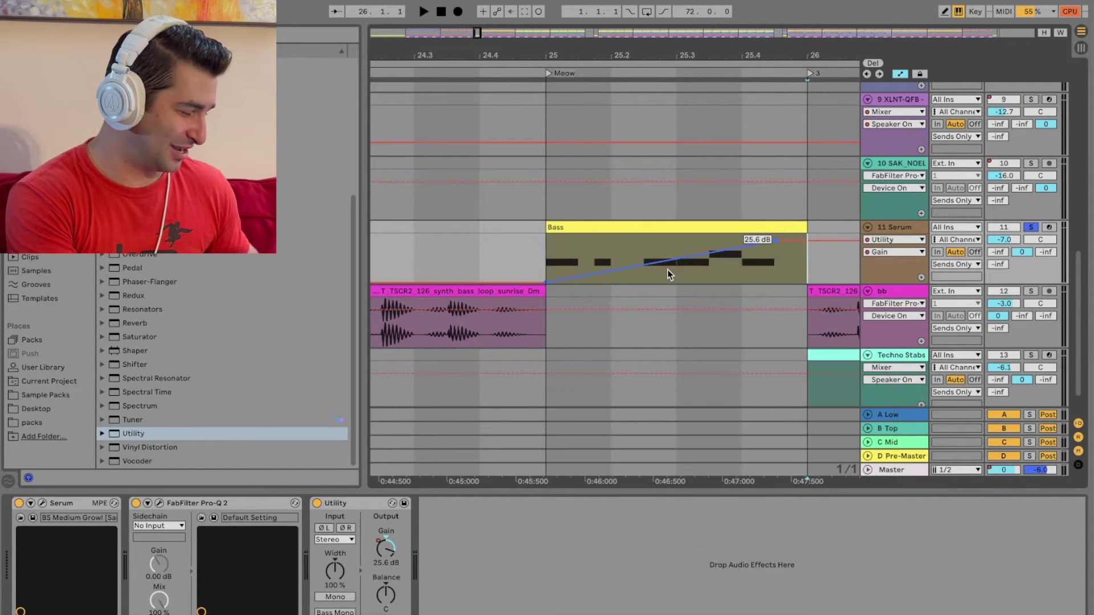
left_click_drag(672, 266, 672, 313)
left_click_drag(671, 269, 672, 246)
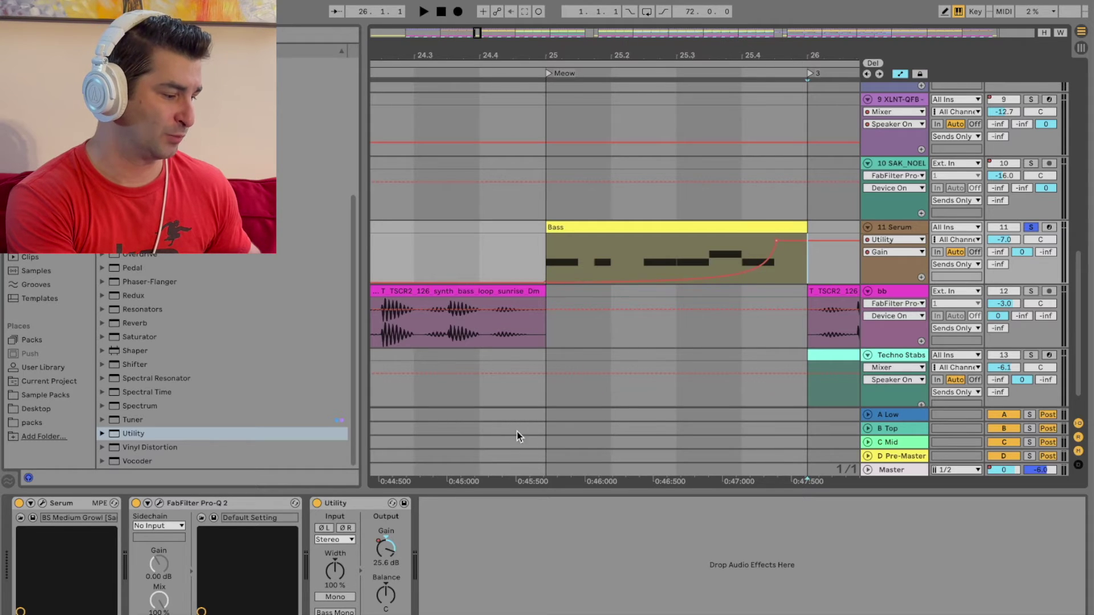
left_click(529, 73)
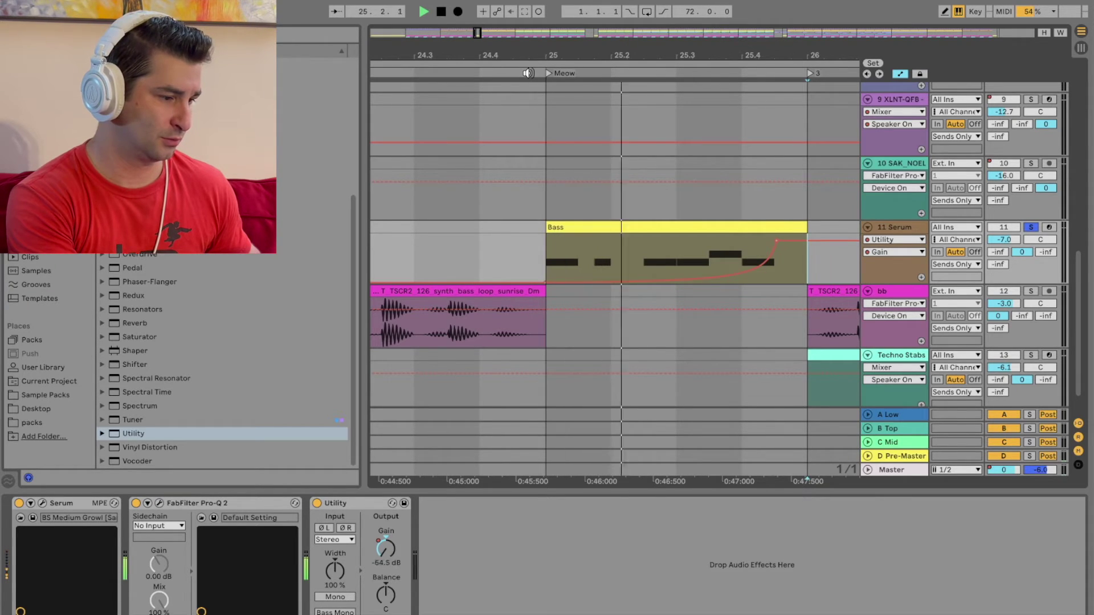
key("space")
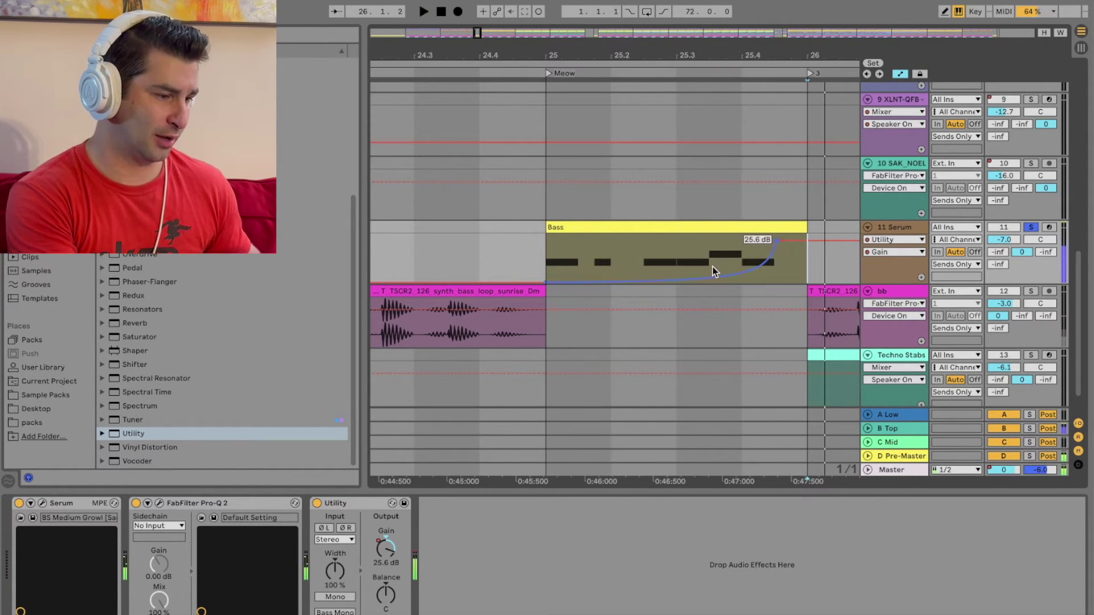
Step: Set the fixed grid to 1/4, move the Gain curve's upper breakpoint to 25.3, and audition the clip from just before bar 25
left_click_drag(777, 240, 777, 240)
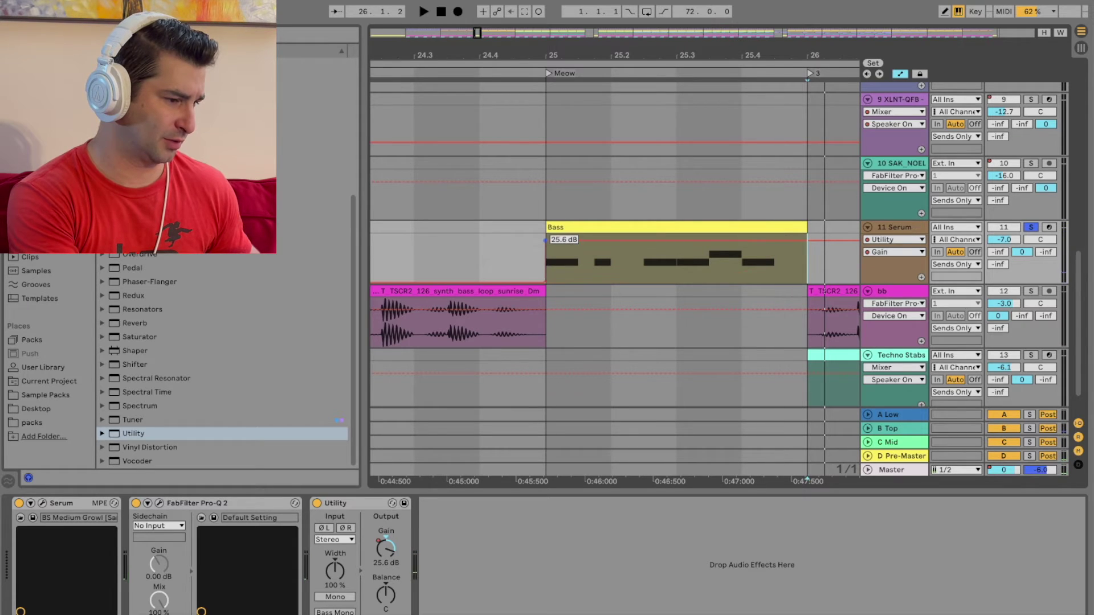
key("space")
right_click(679, 253)
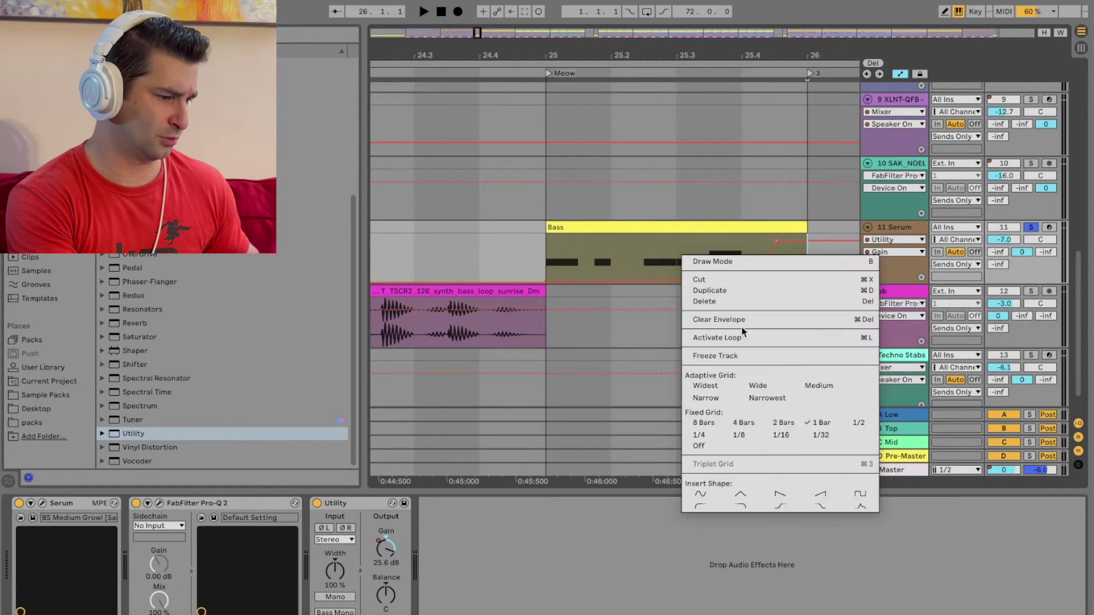
left_click(704, 438)
left_click_drag(775, 242, 676, 240)
left_click(516, 74)
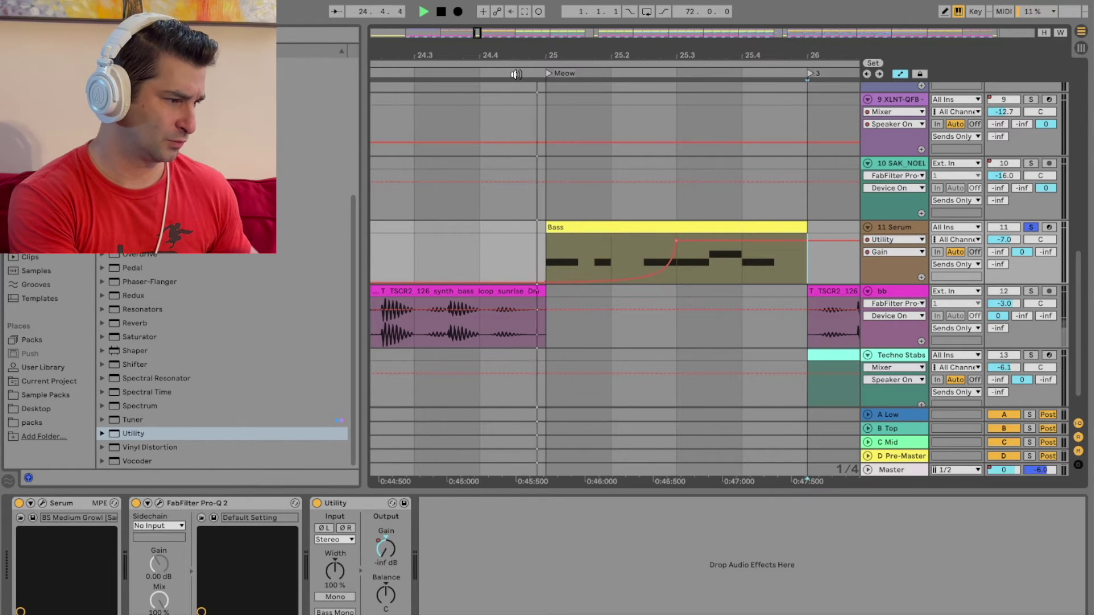
key("space")
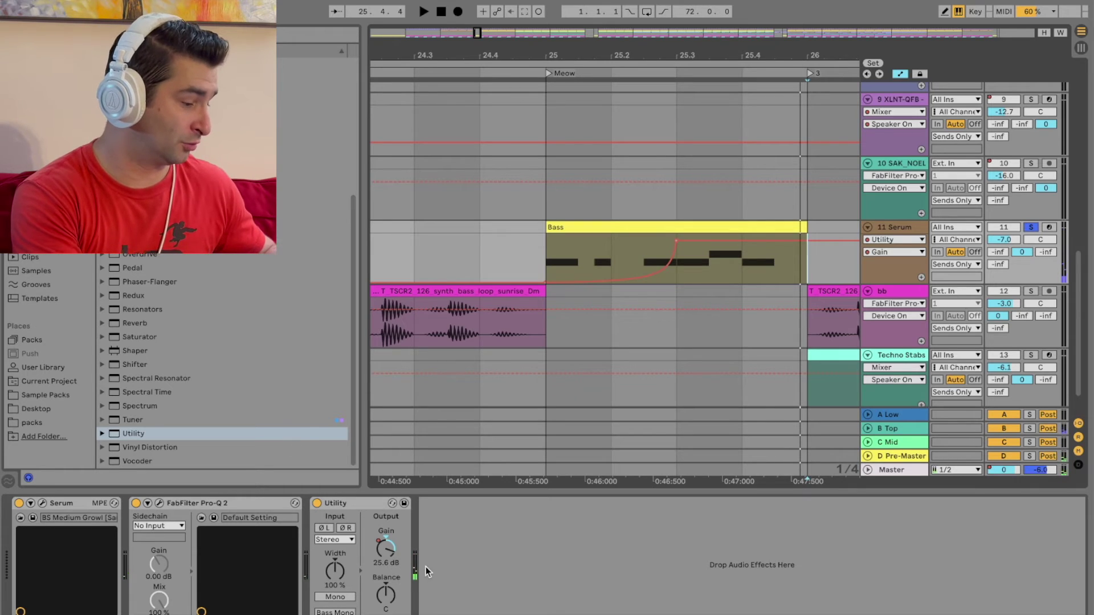
Step: Lower the Gain curve's upper breakpoint at 25.3 to about 0.52 dB and audition the fade
mouse_move(677, 244)
left_click_drag(677, 244, 672, 256)
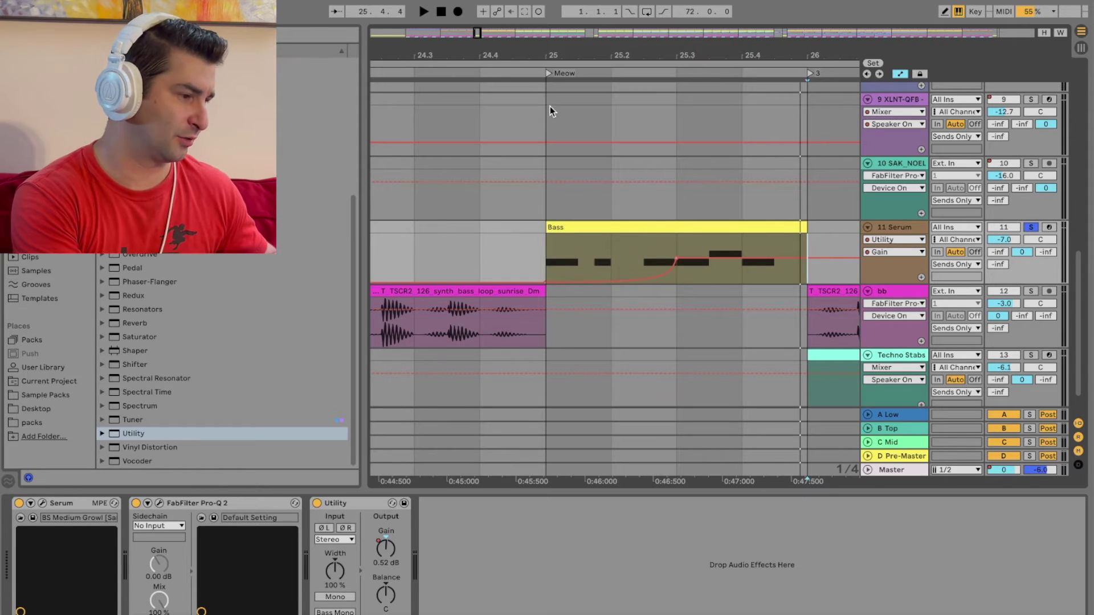
left_click(515, 76)
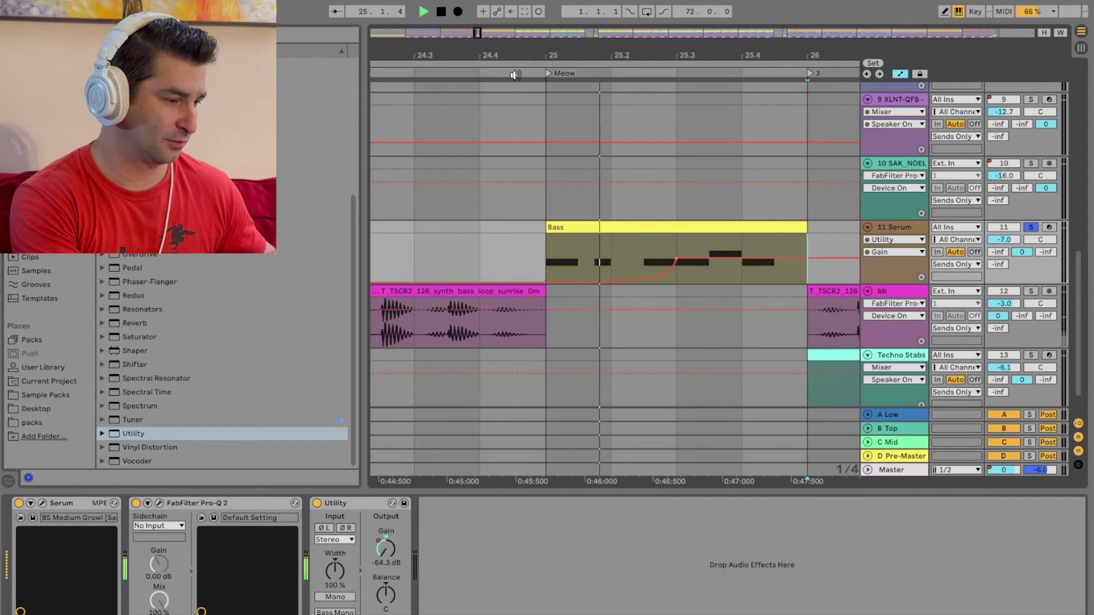
key("space")
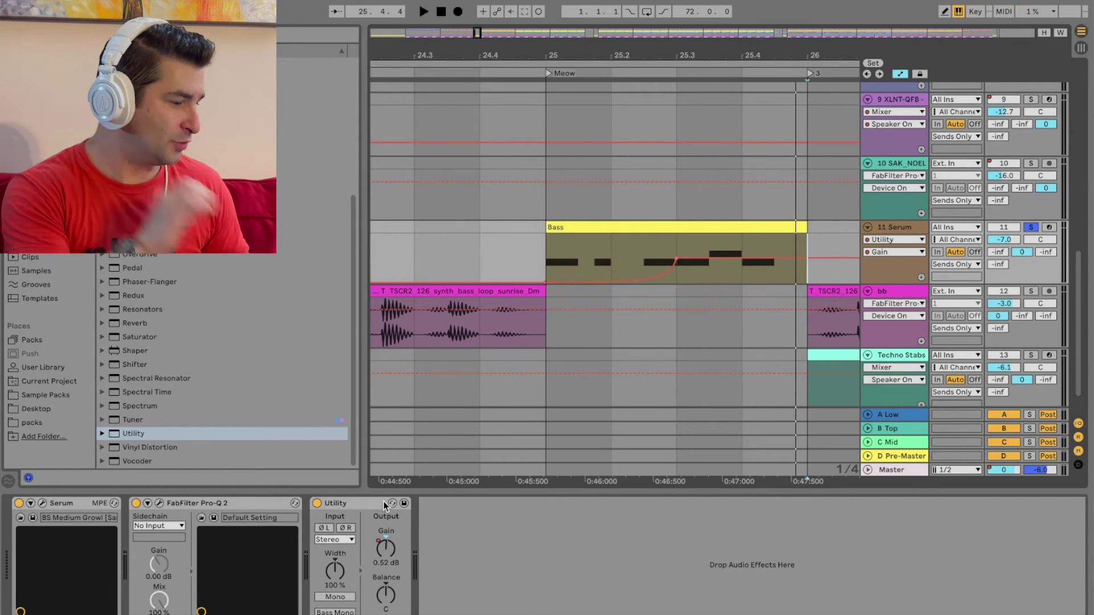
Step: Delete the Utility device from track 11 Serum
left_click(368, 503)
key("Delete")
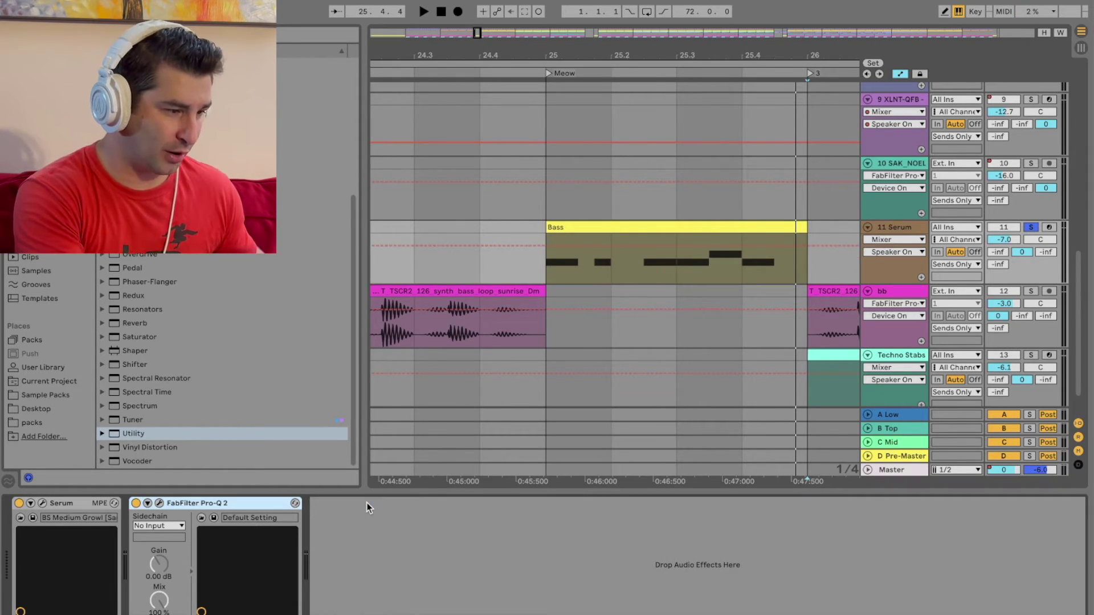
Step: Automate the Track Volume of track 11 Serum, falling from -7.0 dB at about 25.2 to -29.0 dB midway between 25.3 and 25.4
right_click(1003, 240)
left_click(979, 248)
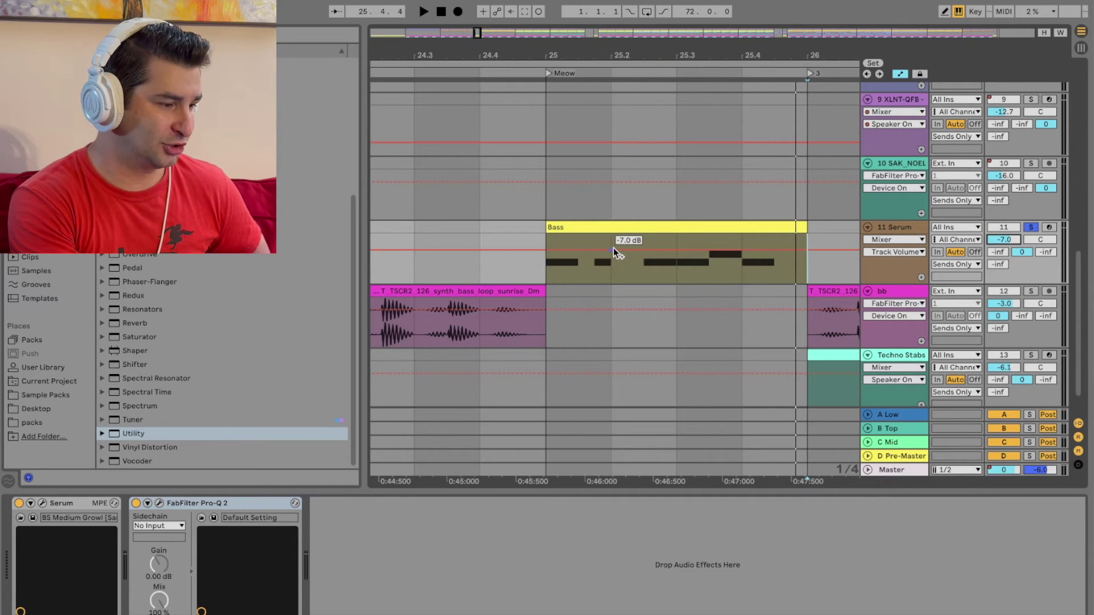
left_click(616, 251)
left_click_drag(703, 245, 704, 268)
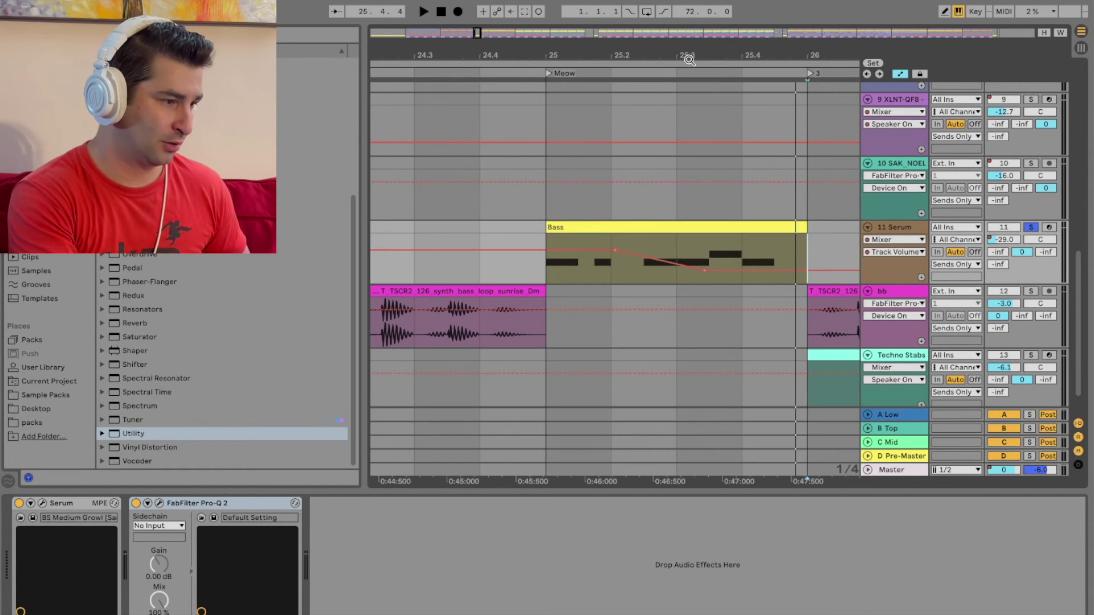
Step: Override the automated volume of track 11 Serum with -36.3 dB and re-enable the automation
key("w")
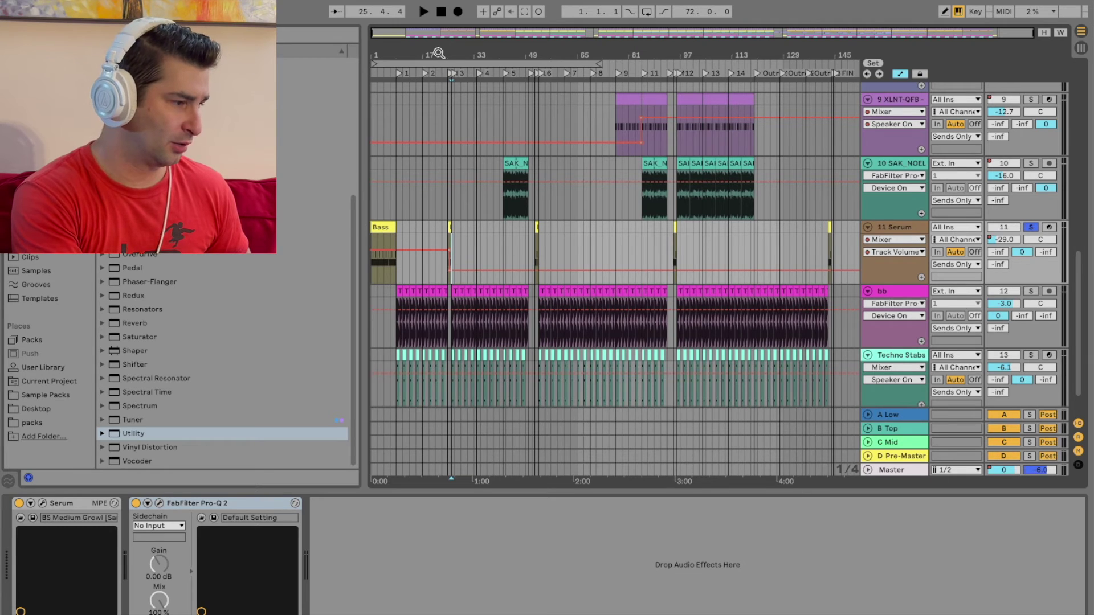
left_click_drag(440, 52, 440, 114)
left_click_drag(583, 56, 583, 91)
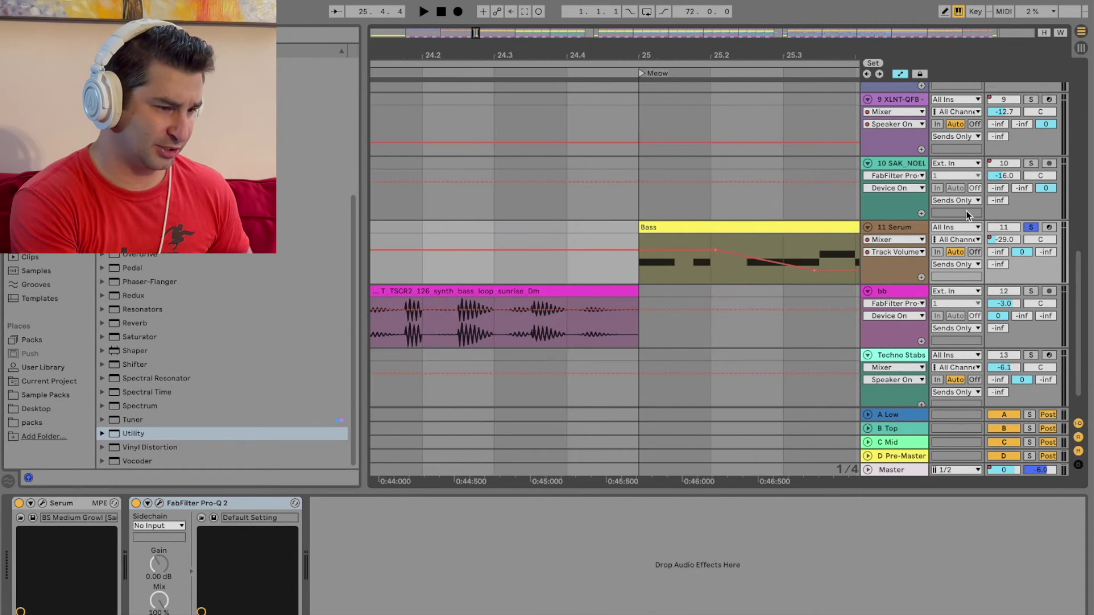
left_click_drag(1004, 239, 1010, 246)
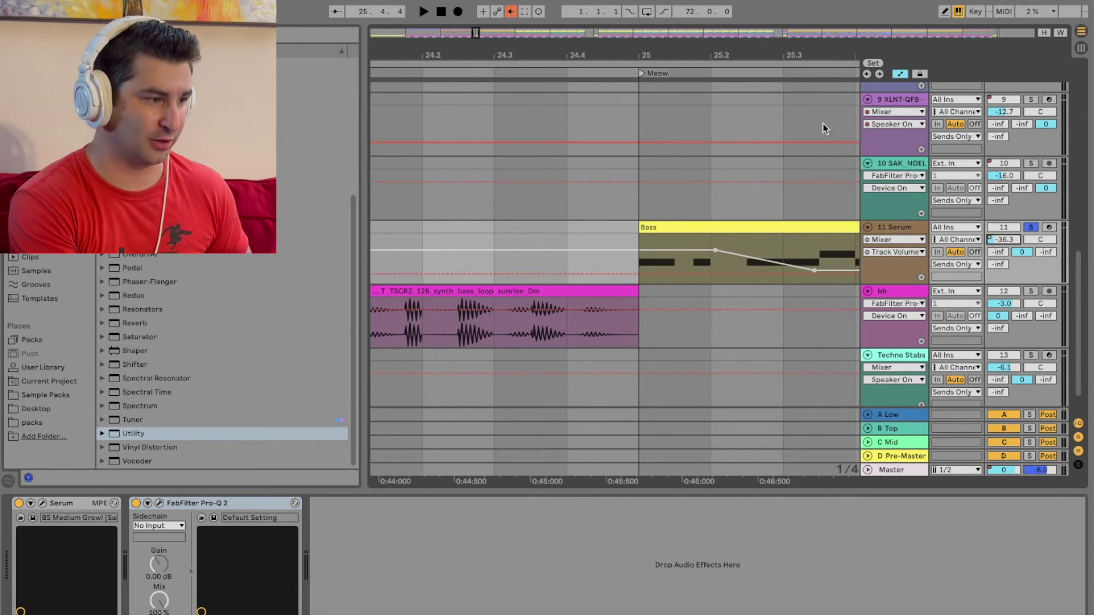
left_click(511, 11)
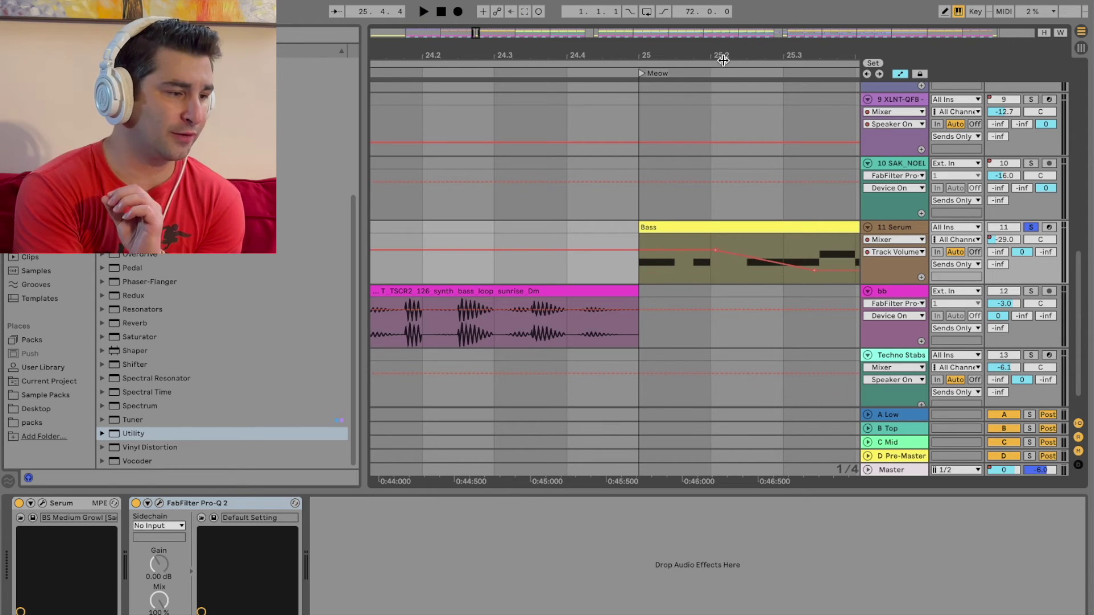
left_click_drag(724, 59, 556, 60)
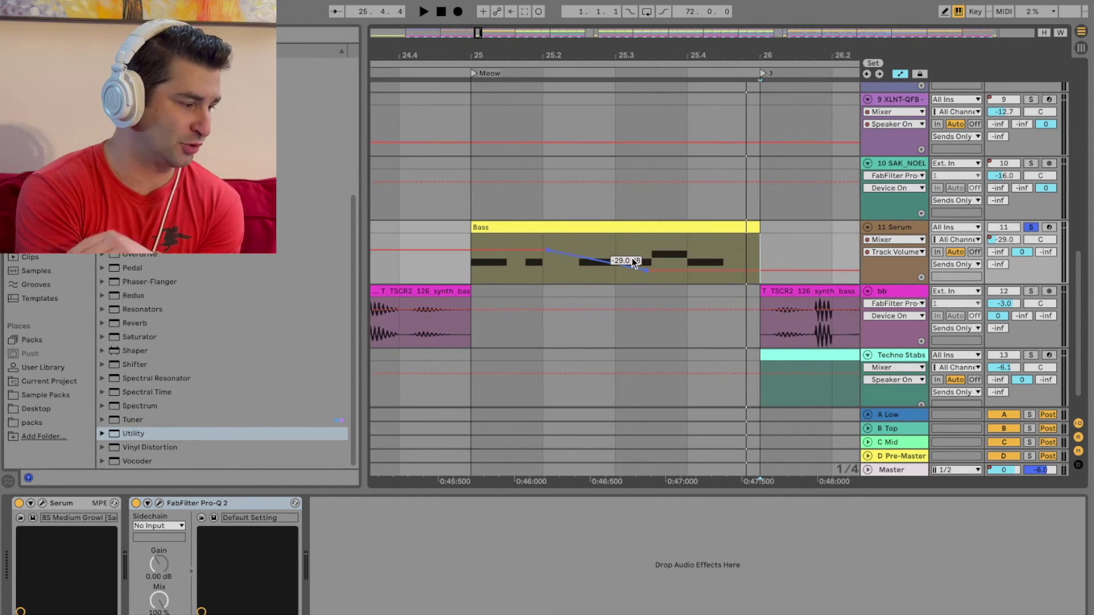
Step: Add a Utility after FabFilter Pro-Q 2 on track 11 Serum and delete it again
double_click(148, 433)
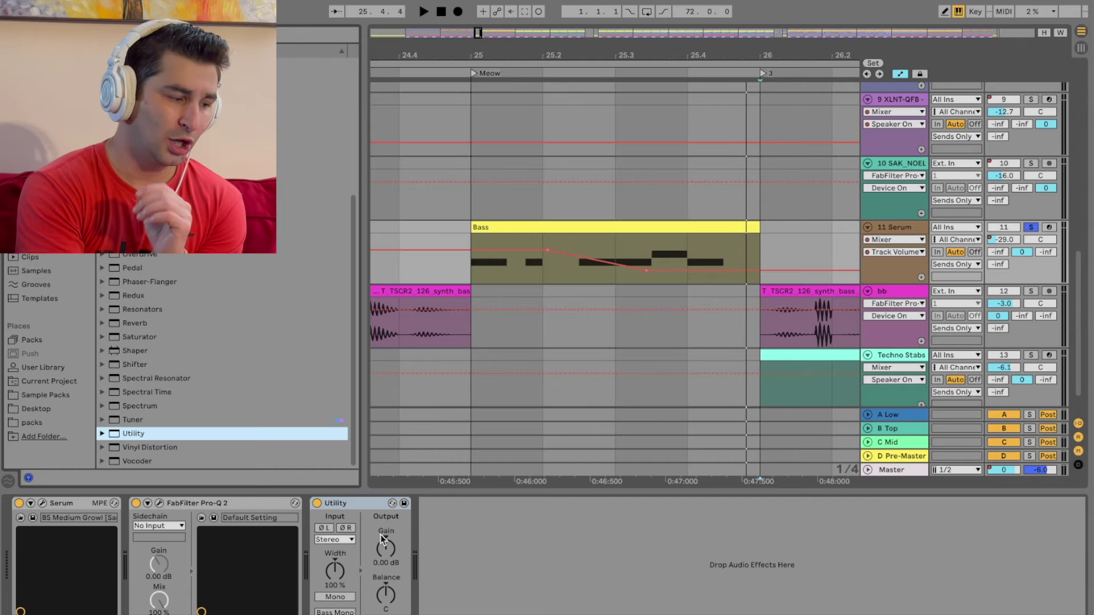
left_click(366, 507)
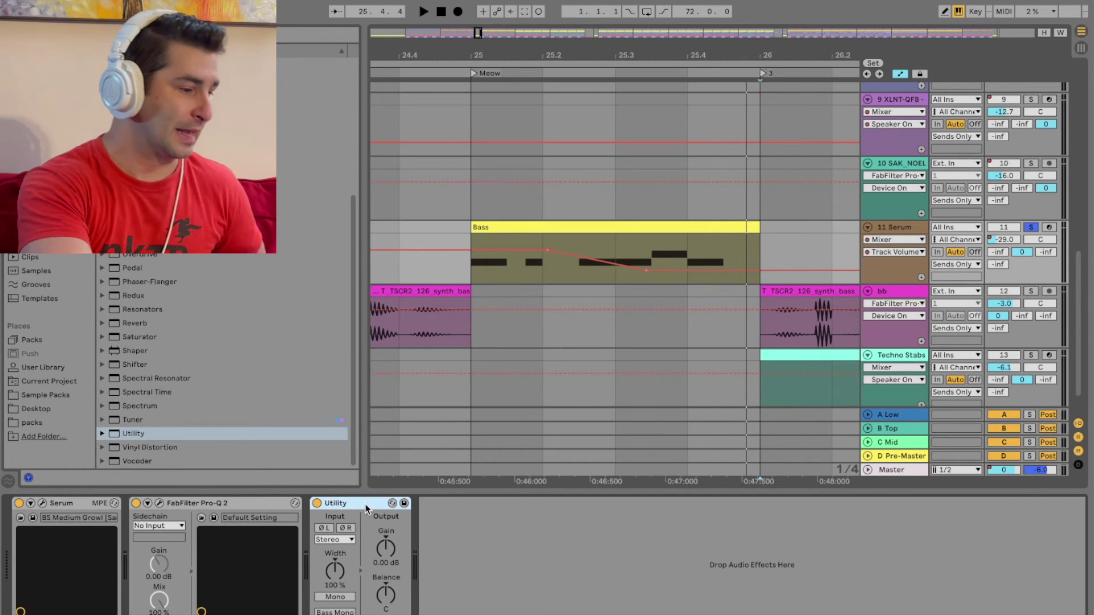
key("Delete")
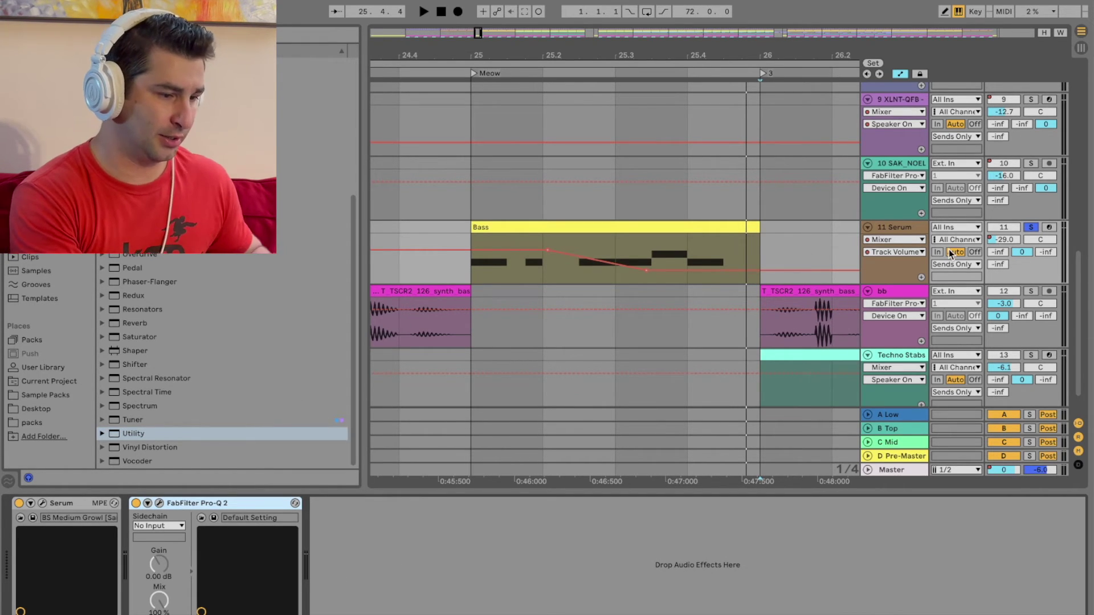
Step: Delete the Track Volume automation of track 11 Serum and add an Auto Filter after FabFilter Pro-Q 2
right_click(1009, 240)
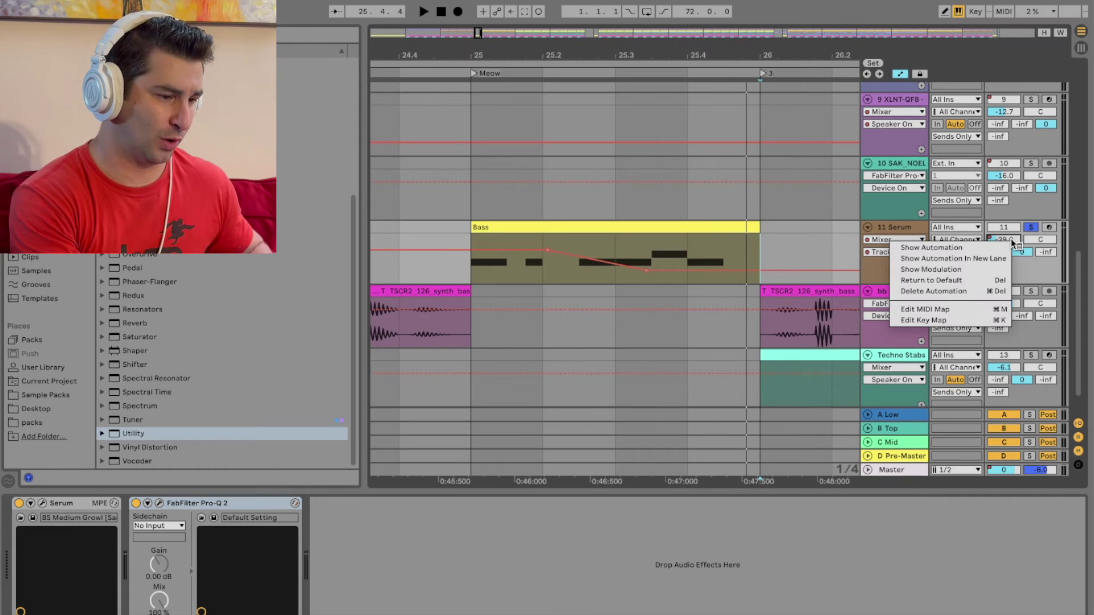
left_click(965, 288)
scroll(219, 348, "up", 5)
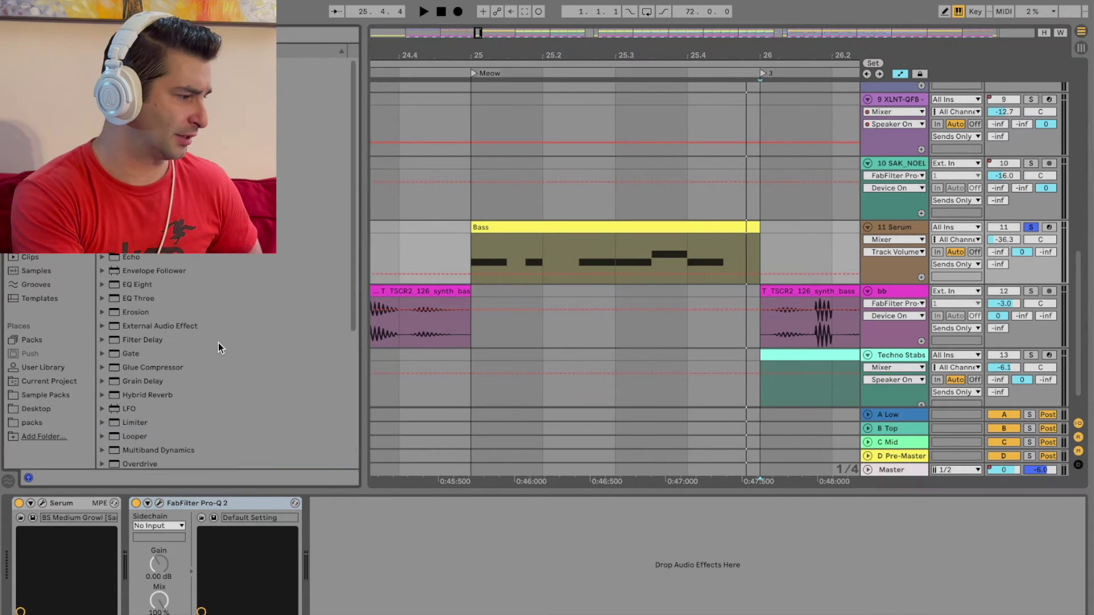
double_click(171, 105)
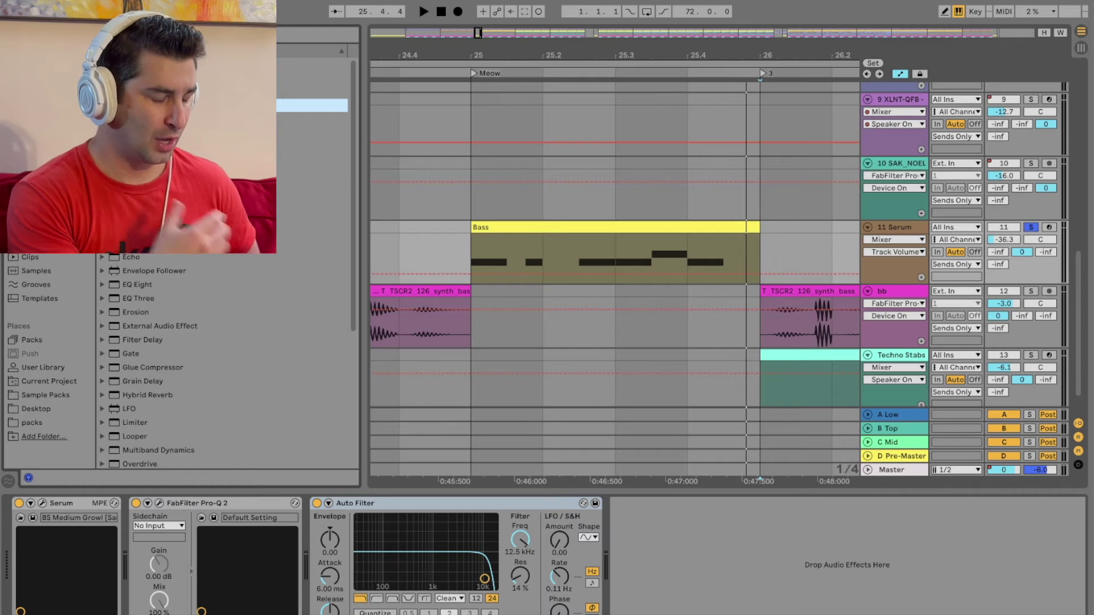
Step: Raise the volume of track 11 Serum to -6.8 dB while auditioning the Bass clip at the start of the song
left_click(1003, 240)
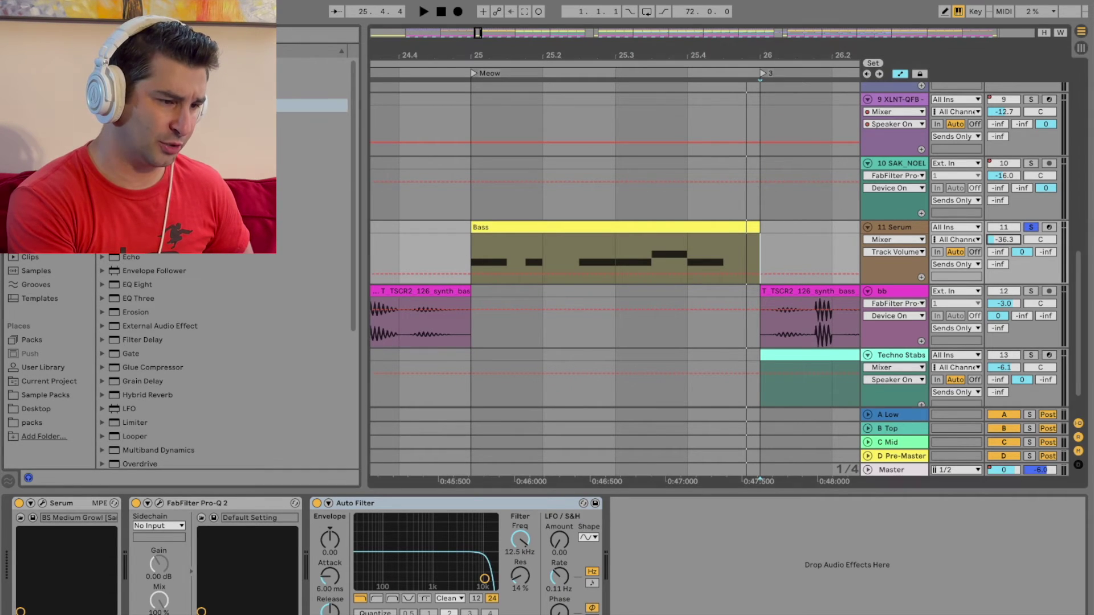
left_click_drag(1004, 240, 1004, 235)
double_click(510, 58)
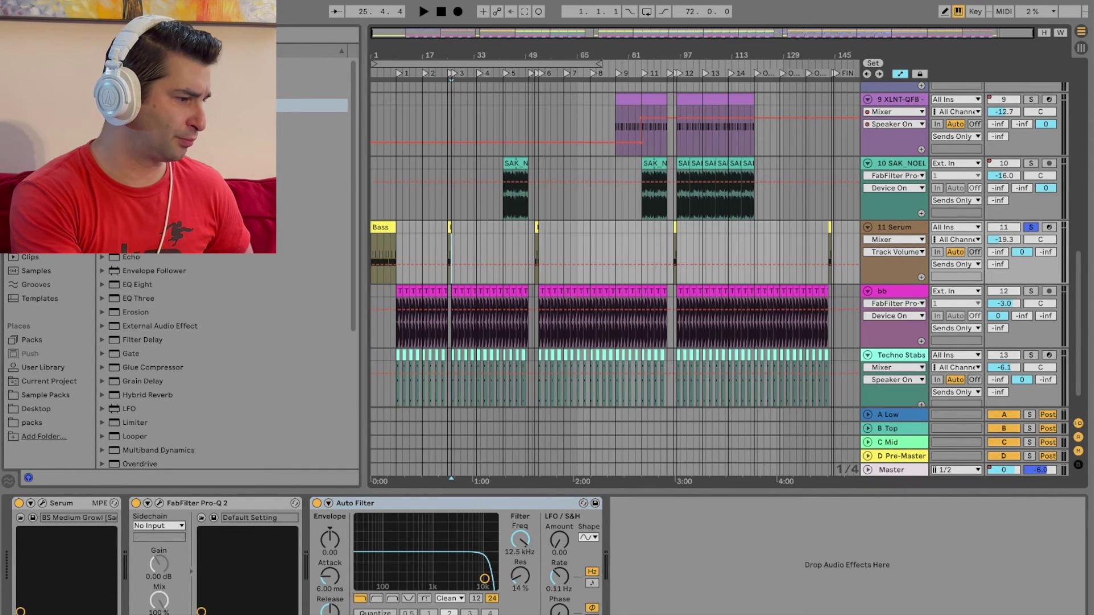
left_click_drag(382, 51, 382, 148)
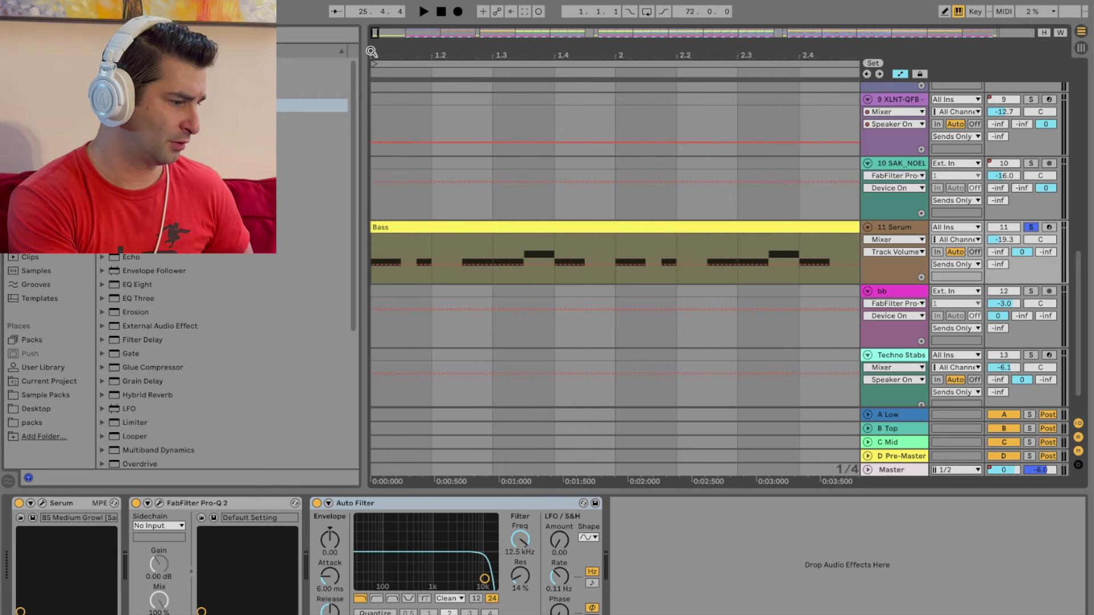
left_click(423, 12)
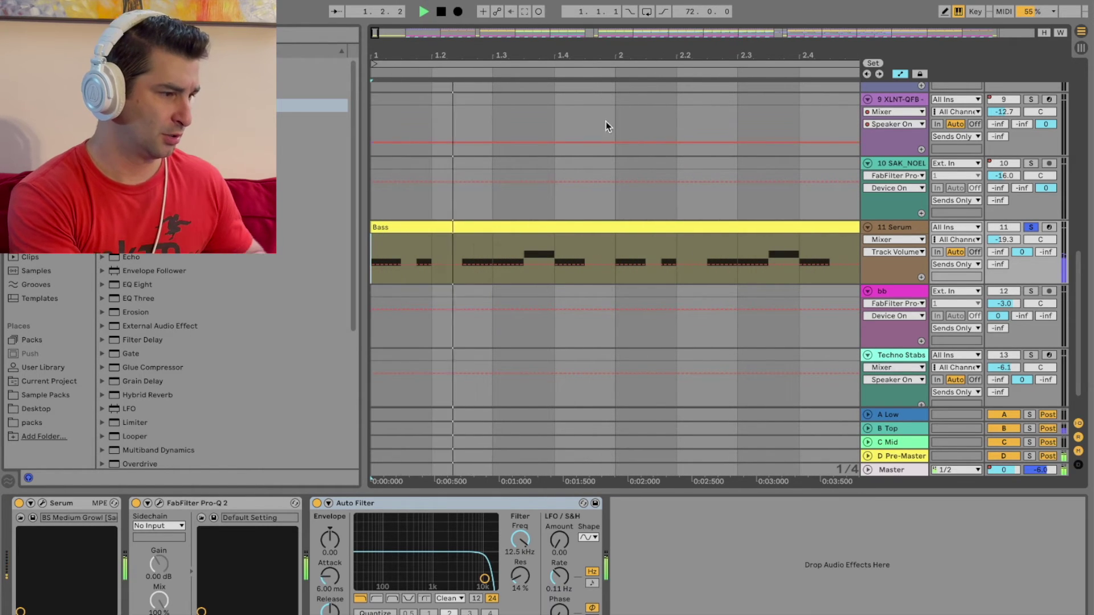
left_click_drag(634, 53, 496, 54)
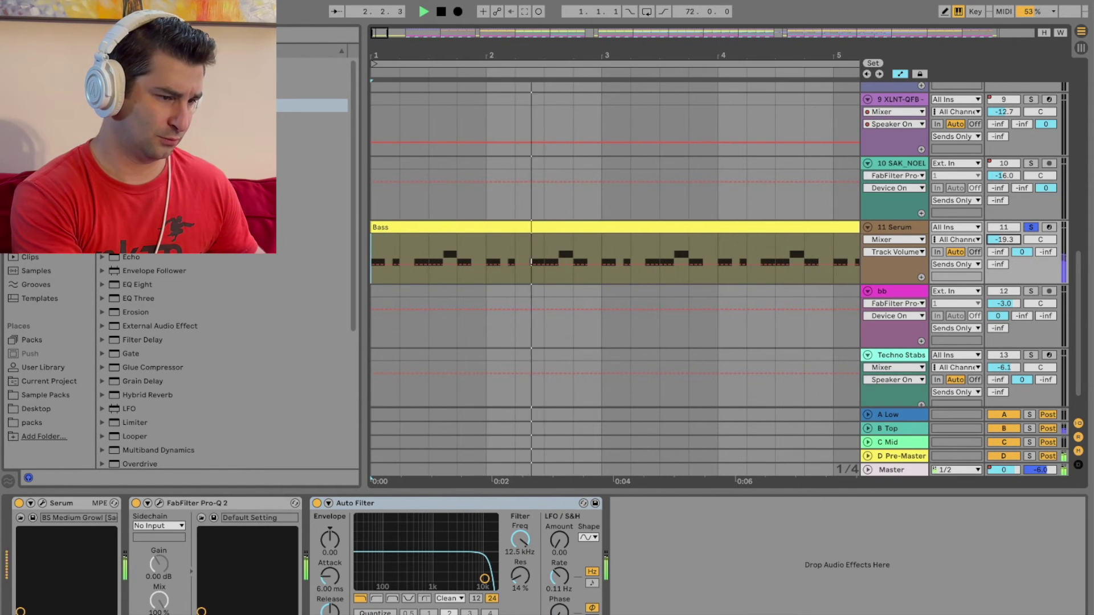
left_click_drag(1011, 239, 1011, 224)
key("space")
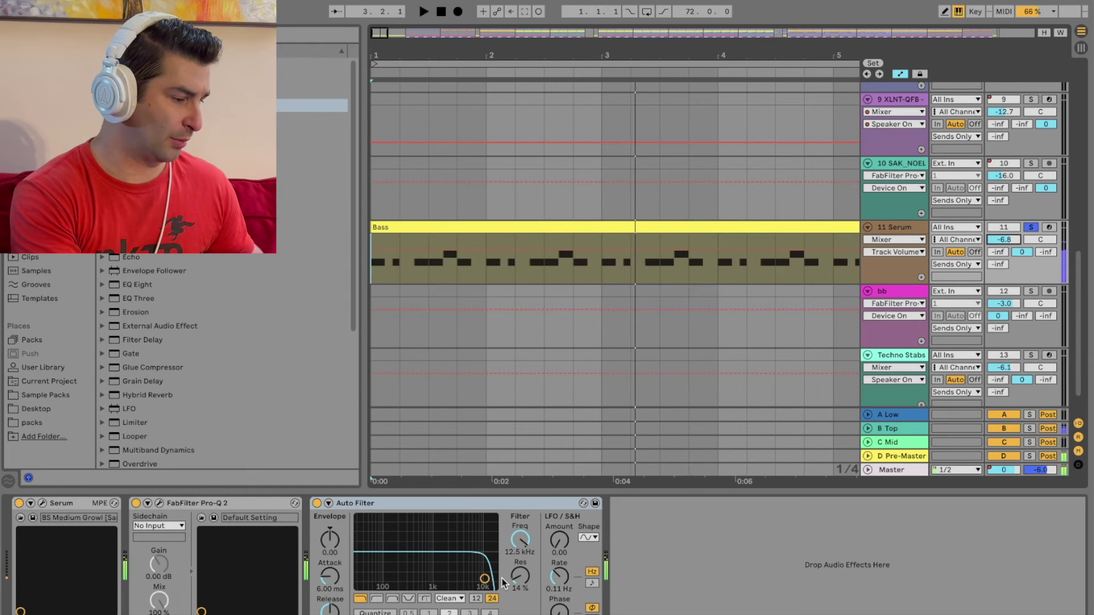
Step: Set the Auto Filter to low-pass with 0.0% resonance and lower its cutoff frequency to just above 100 Hz
left_click_drag(484, 578, 469, 588)
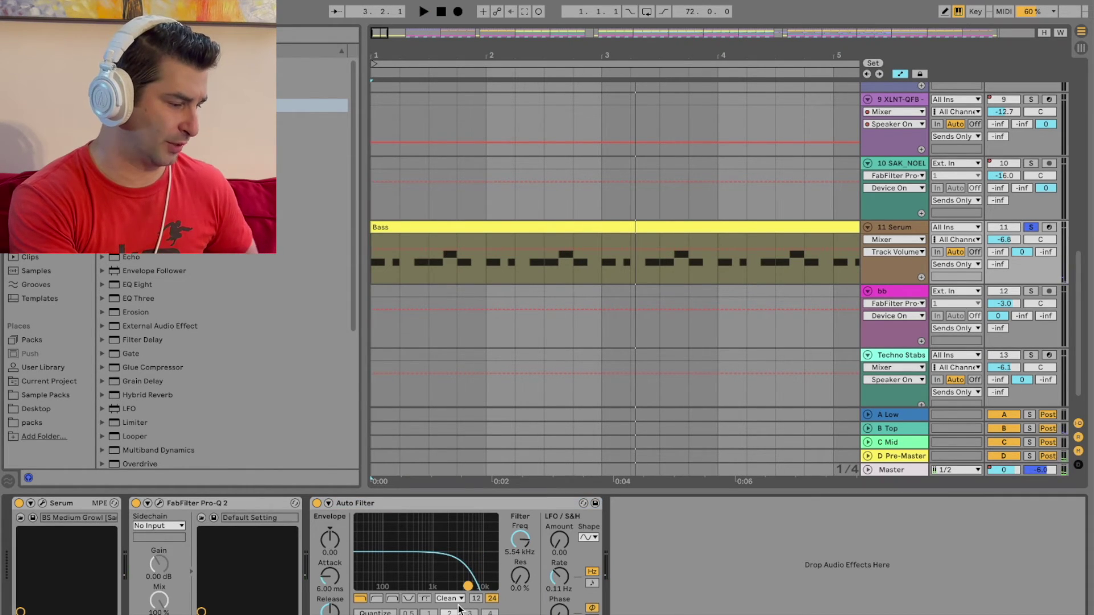
left_click(377, 599)
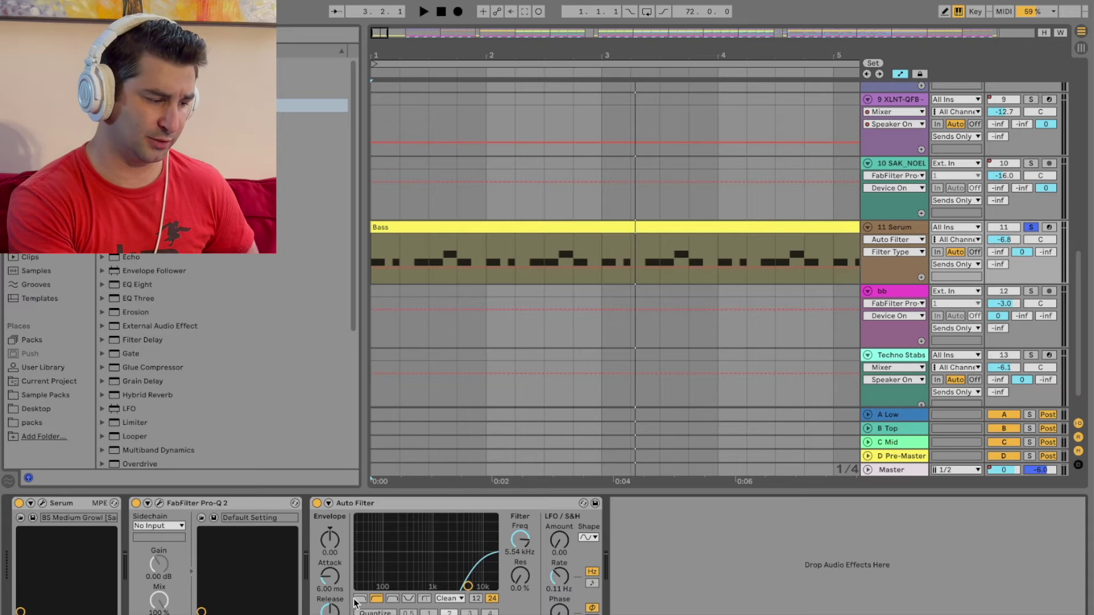
left_click(359, 598)
left_click_drag(468, 587, 394, 587)
Step: Show the Auto Filter Frequency automation on track 11 Serum and shape a rising cutoff ramp from bar 1 to bar 4
right_click(520, 538)
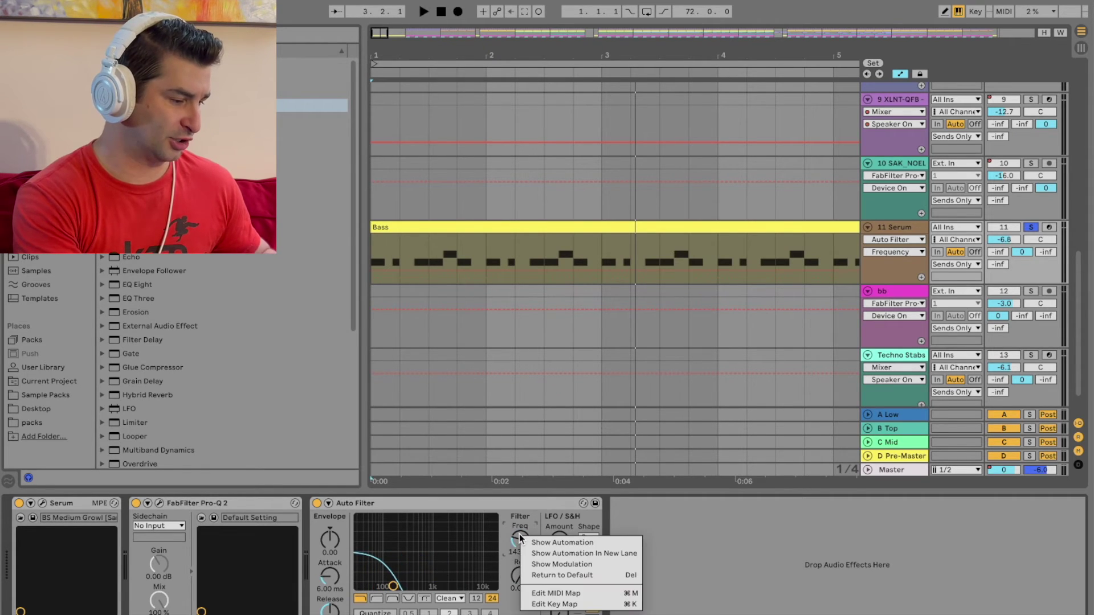
left_click(527, 543)
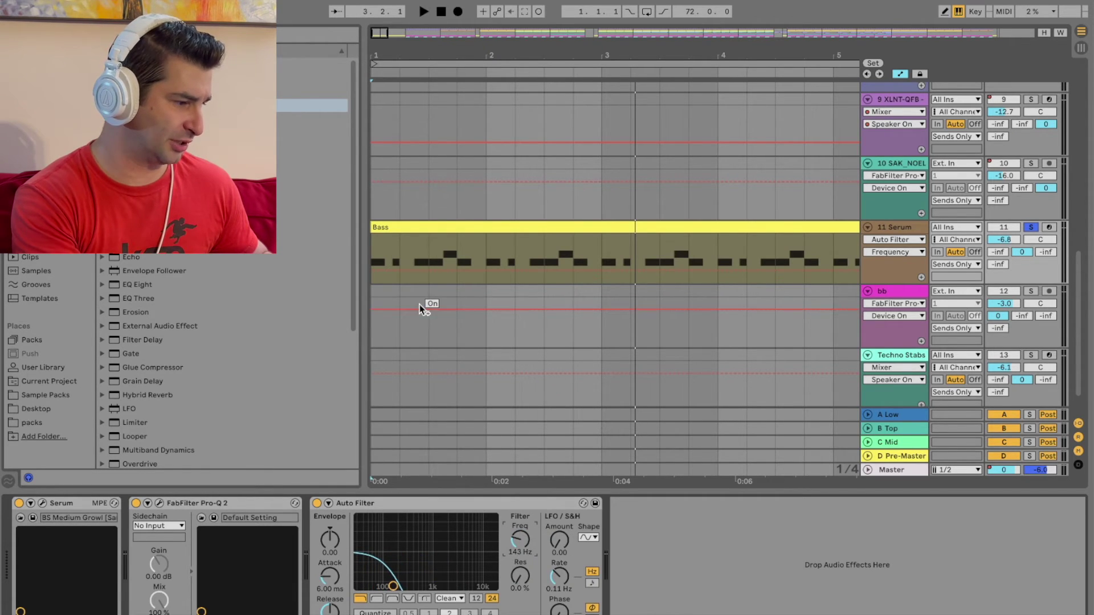
left_click(371, 272)
left_click(722, 270)
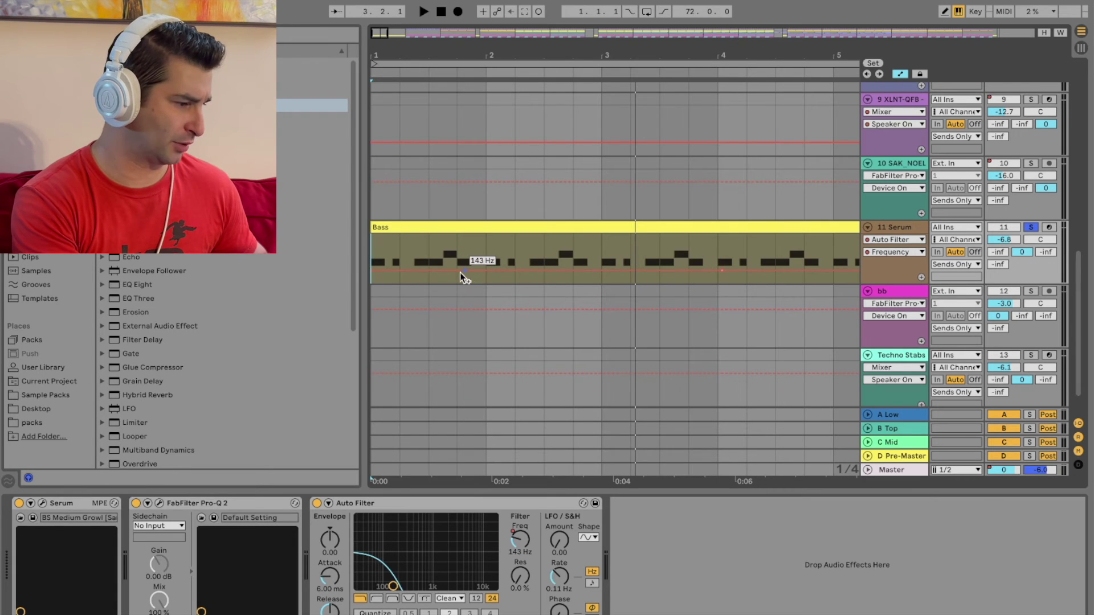
left_click_drag(374, 272, 374, 283)
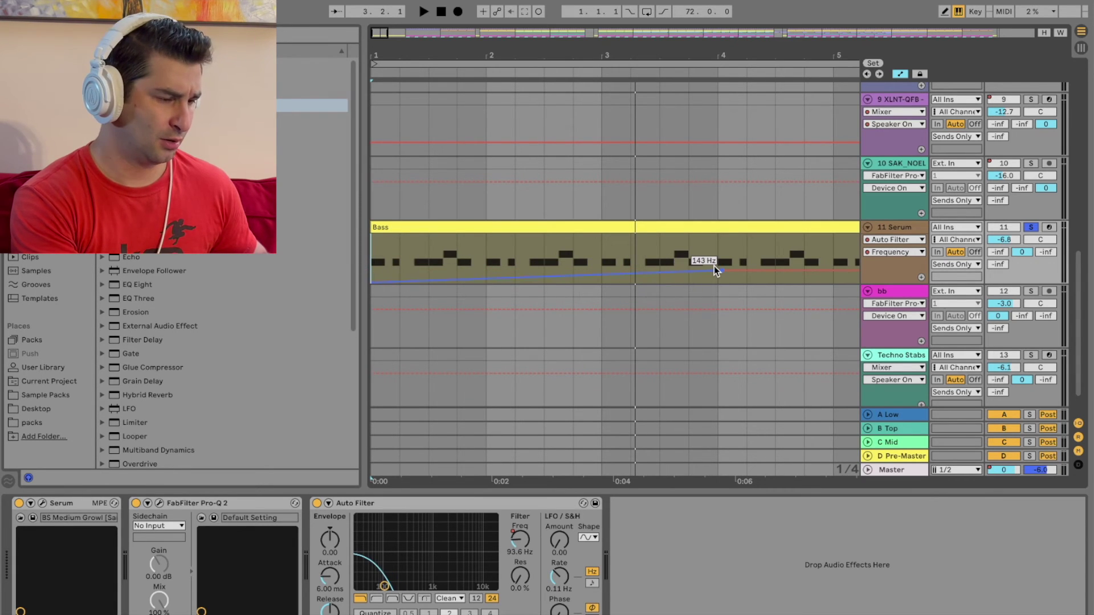
left_click_drag(725, 271, 721, 256)
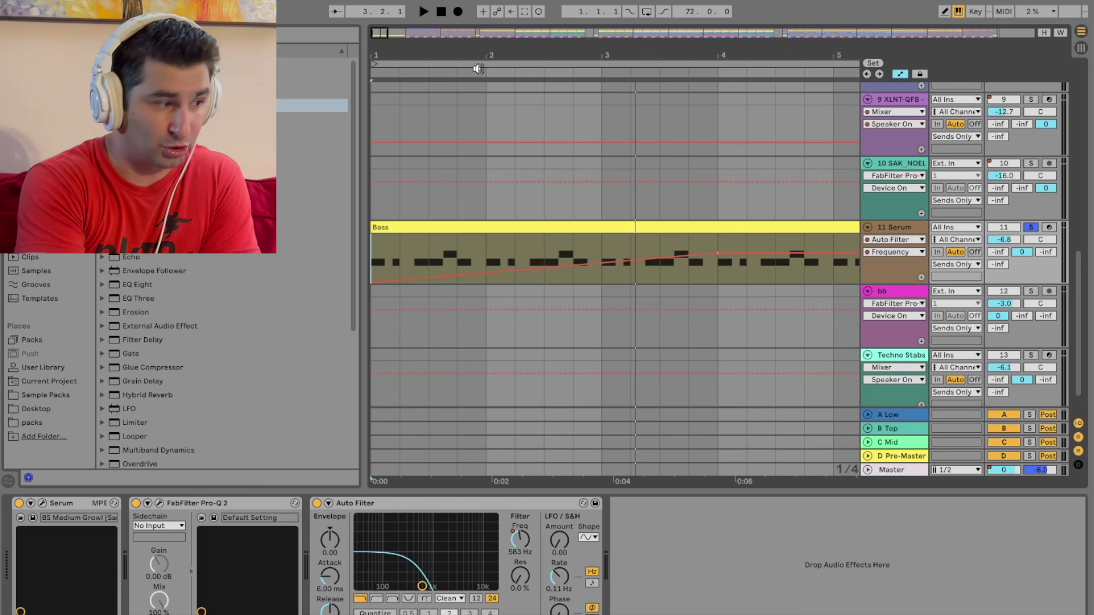
Step: Audition the filter ramp, slightly raise its starting frequency and raise its bar 4 breakpoint to about 1.88 kHz
left_click(424, 11)
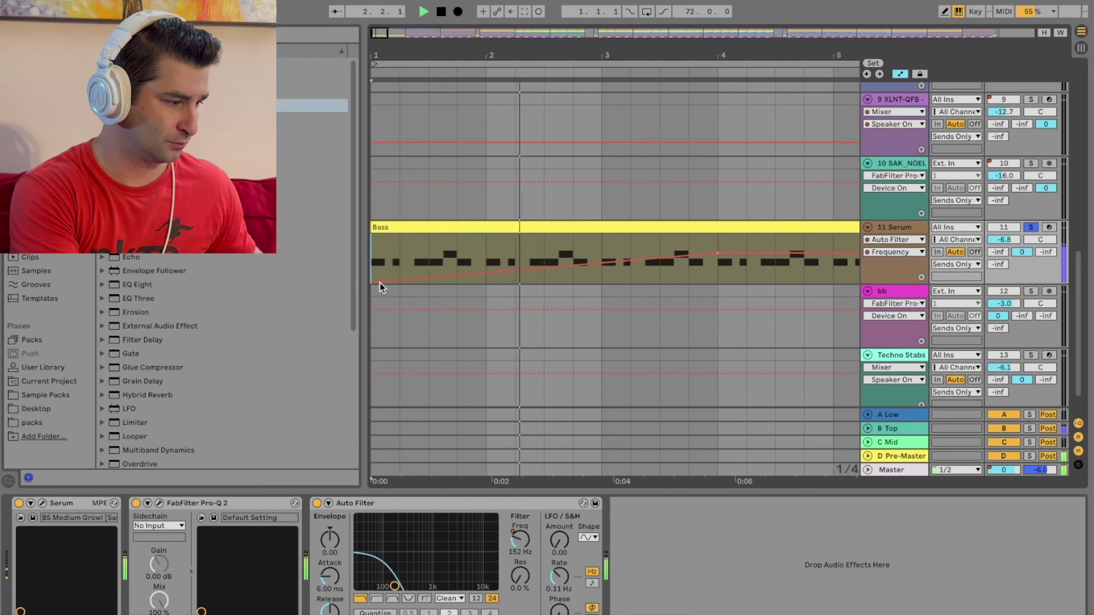
left_click_drag(373, 282, 374, 277)
left_click_drag(719, 253, 719, 251)
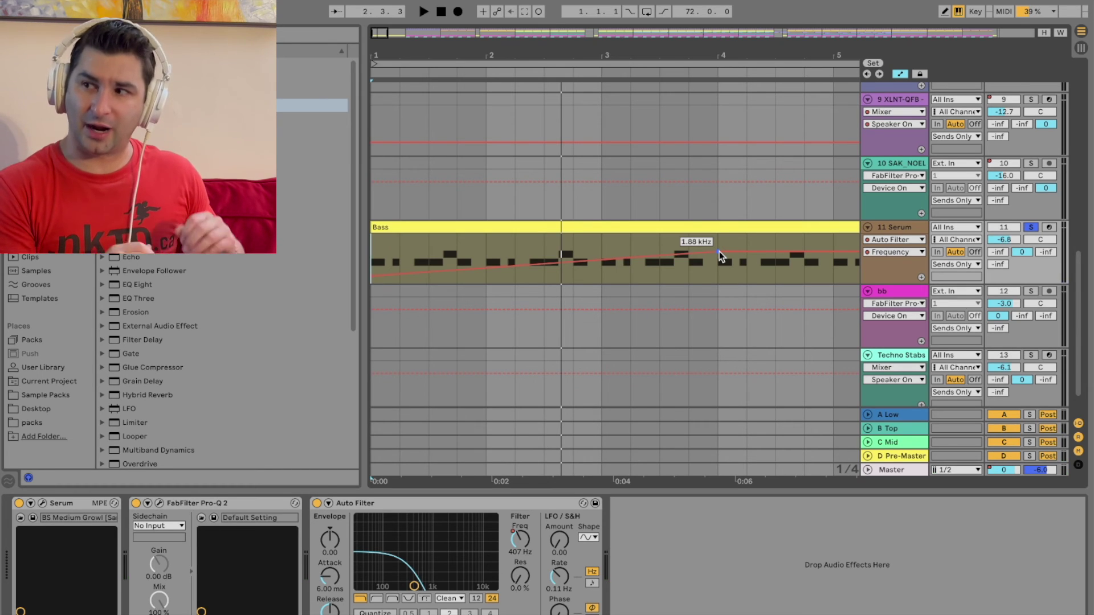
Step: Extend the frequency ramp to a breakpoint near bar 6 at about 6.82 kHz and remove the intermediate bar 4 breakpoint
left_click_drag(767, 59, 550, 59)
left_click_drag(638, 249, 639, 241)
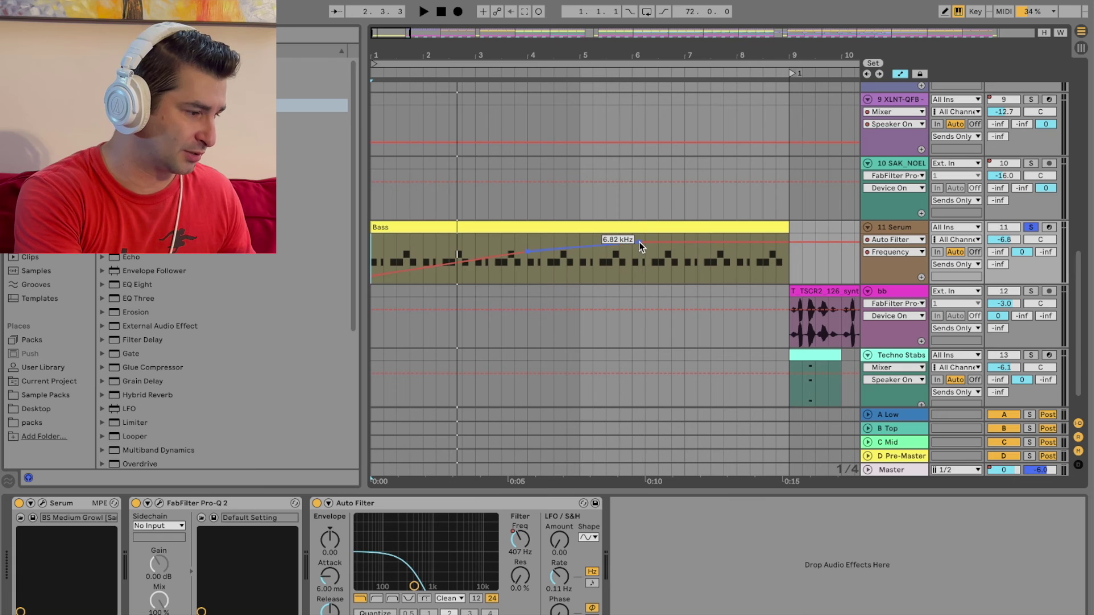
left_click(526, 251)
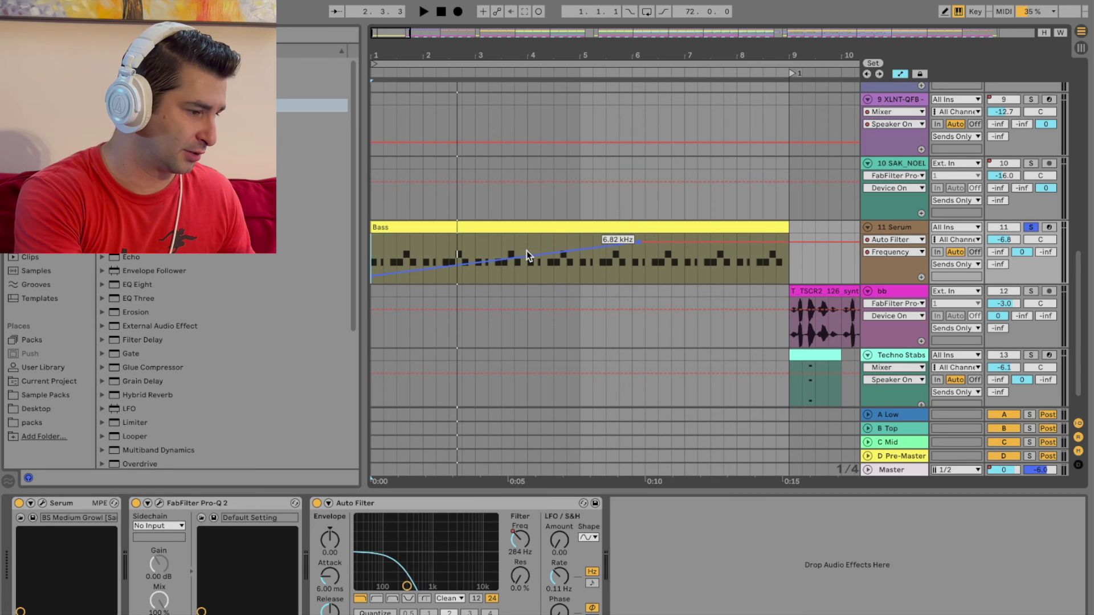
Step: Play the filter sweep from the start and add a falling ramp down to the lowest frequency just past bar 7
left_click(442, 16)
left_click(423, 12)
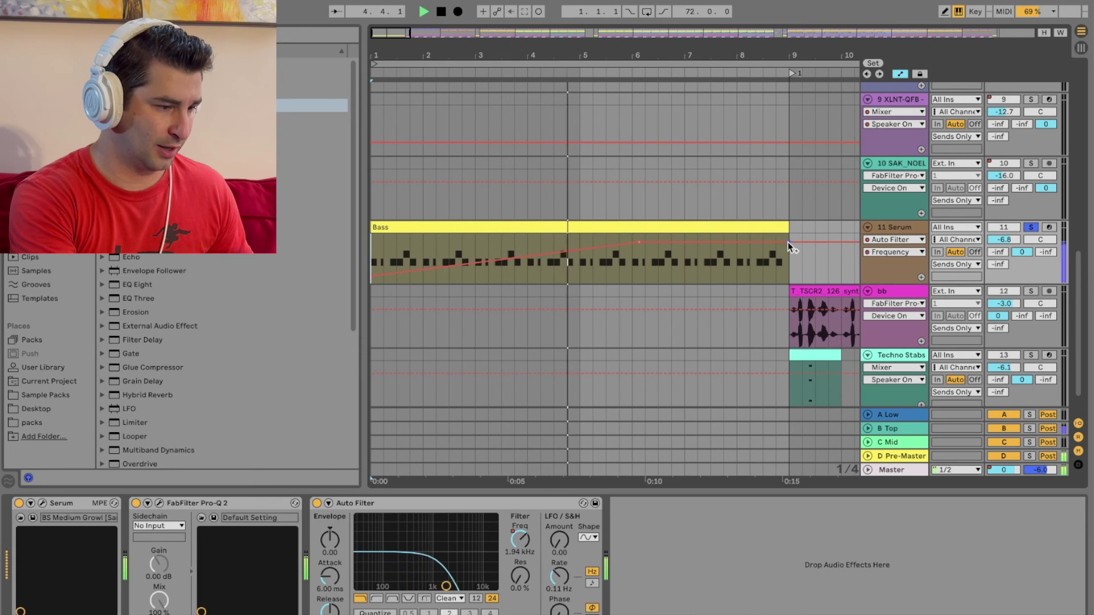
left_click_drag(788, 242, 697, 283)
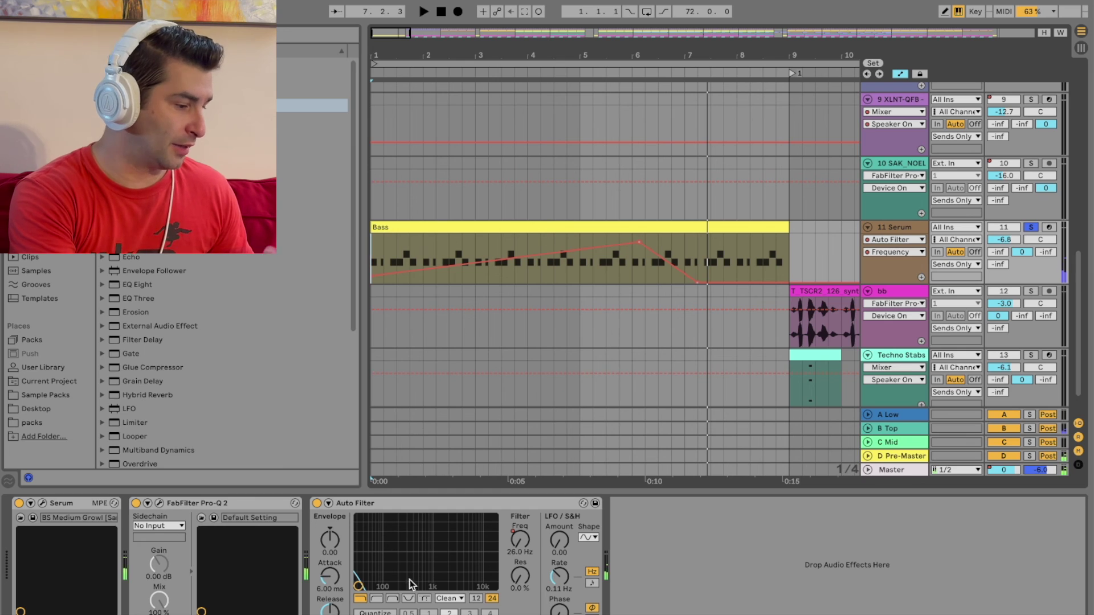
left_click(376, 598)
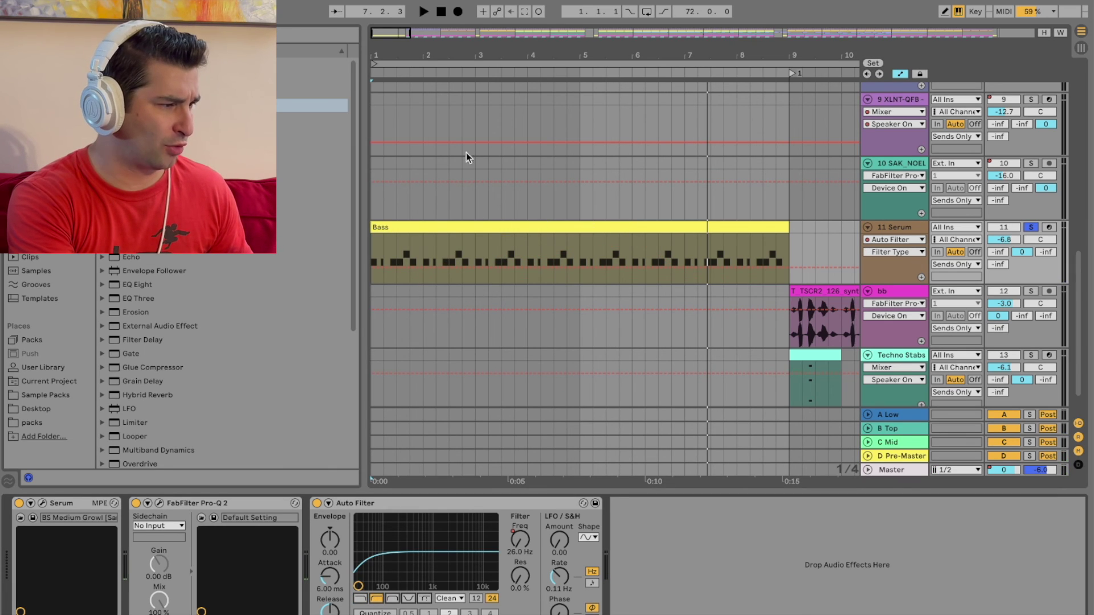
left_click(441, 12)
left_click_drag(388, 249, 388, 278)
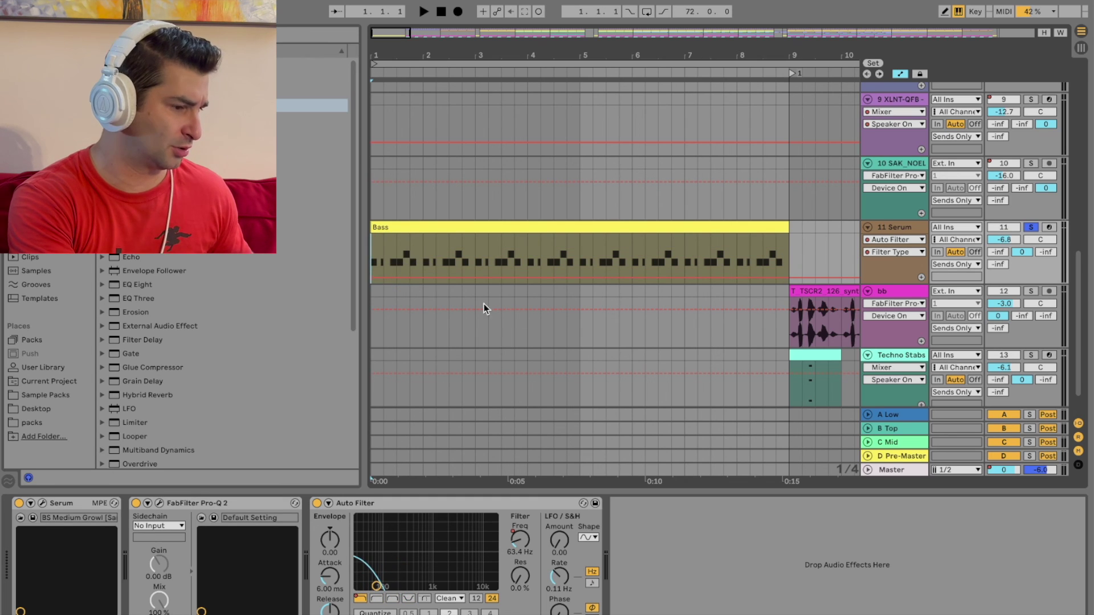
right_click(361, 600)
left_click(376, 598)
left_click(361, 600)
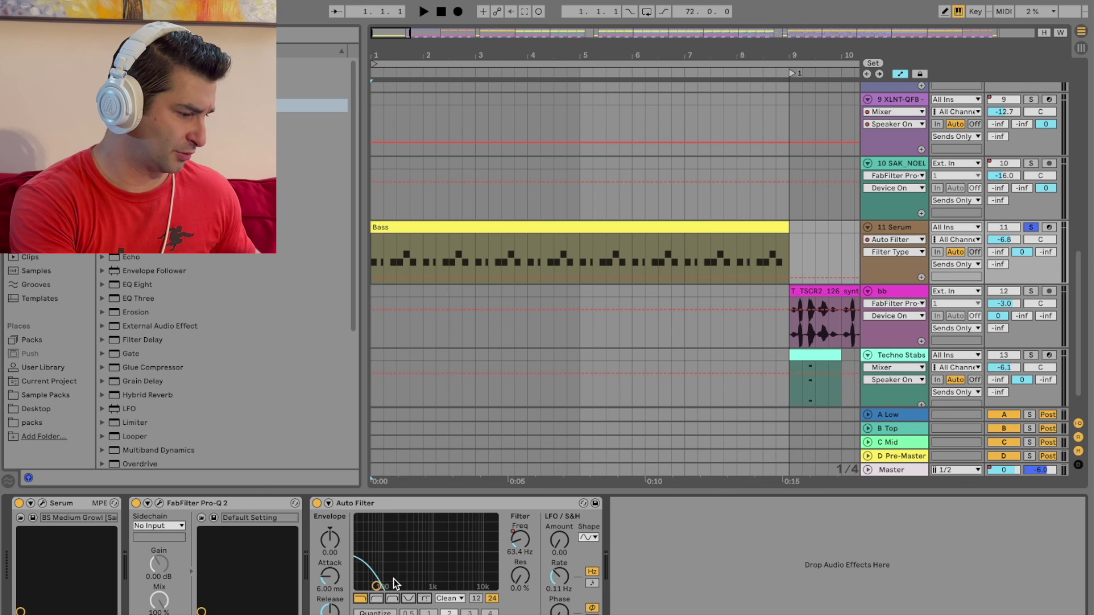
Step: Audition the automated frequency sweep from the start, switch the Auto Filter to high-pass and replay it from the start
left_click(519, 540)
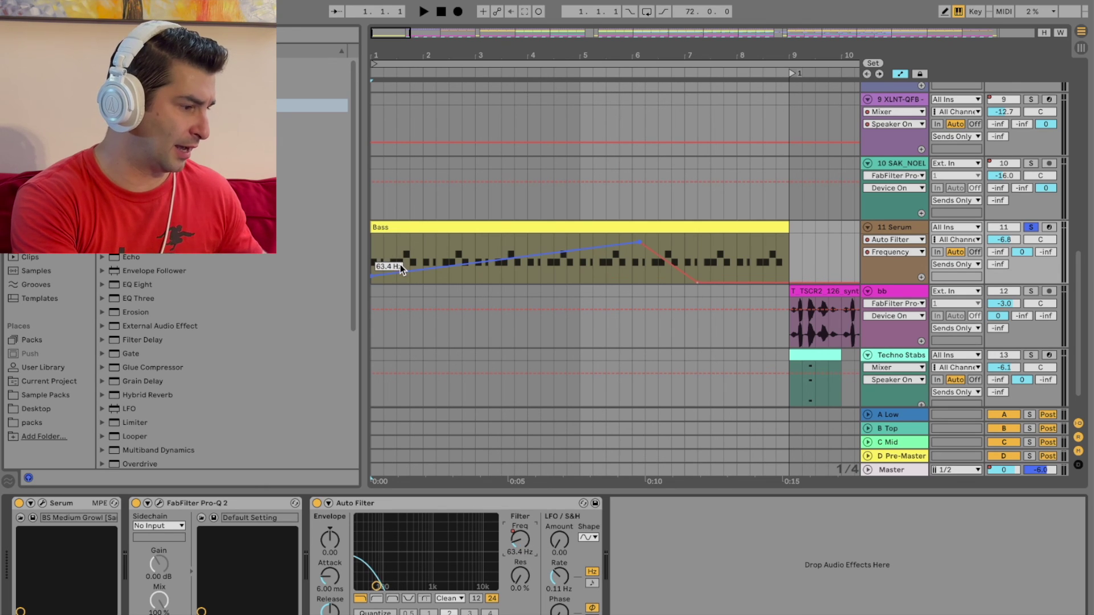
left_click(423, 11)
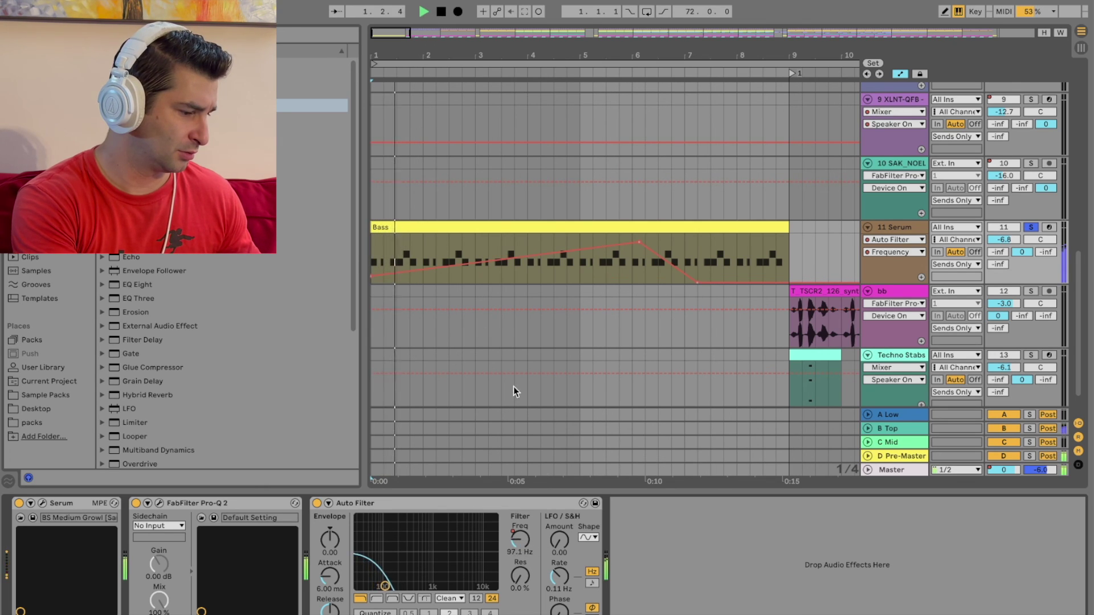
left_click(376, 598)
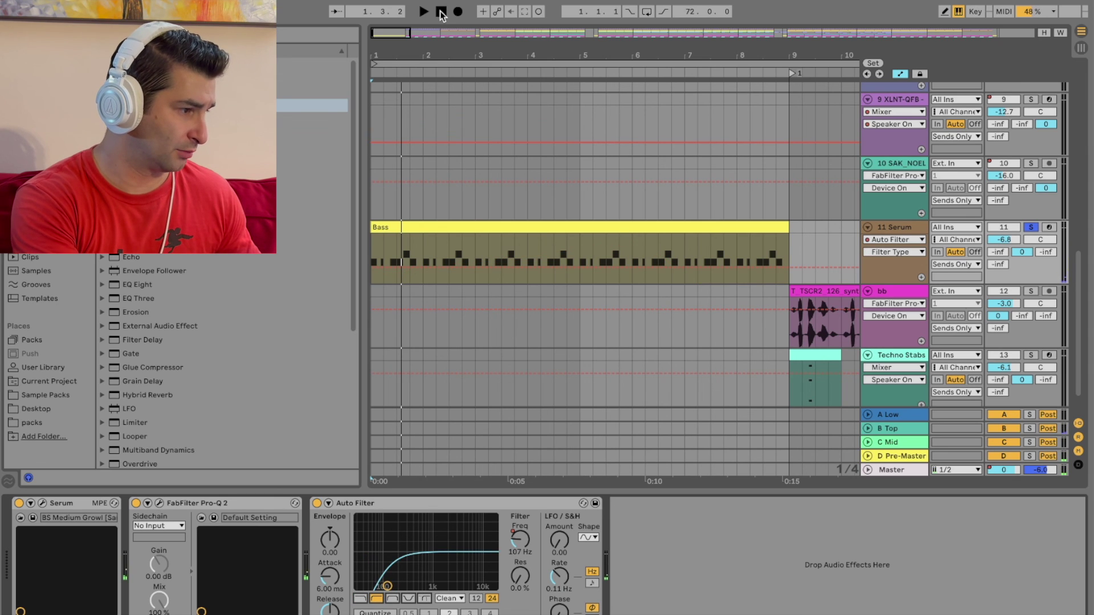
left_click(440, 12)
left_click(424, 12)
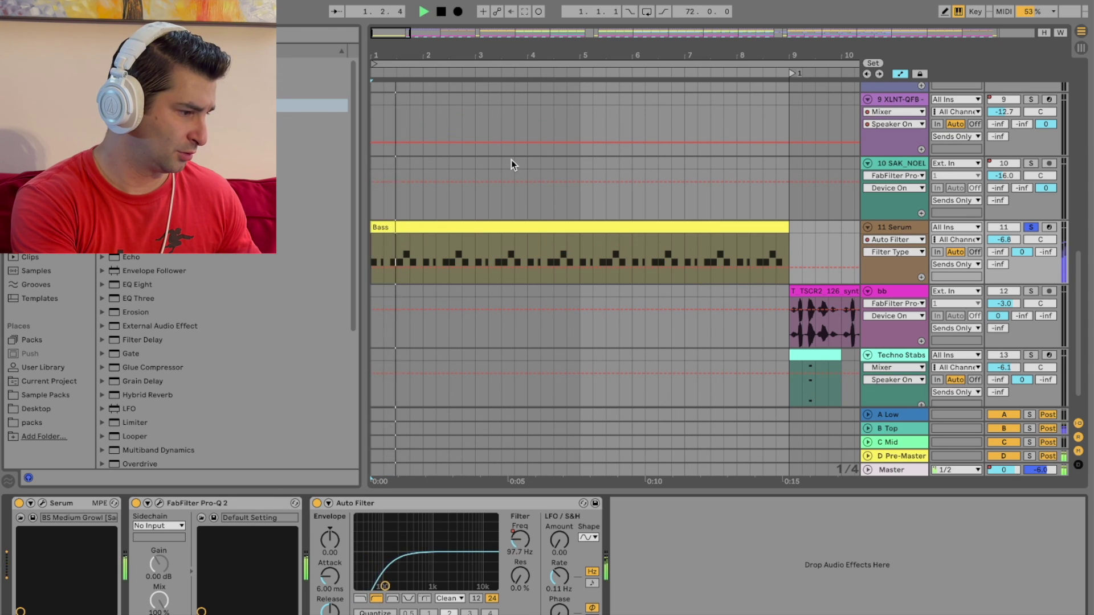